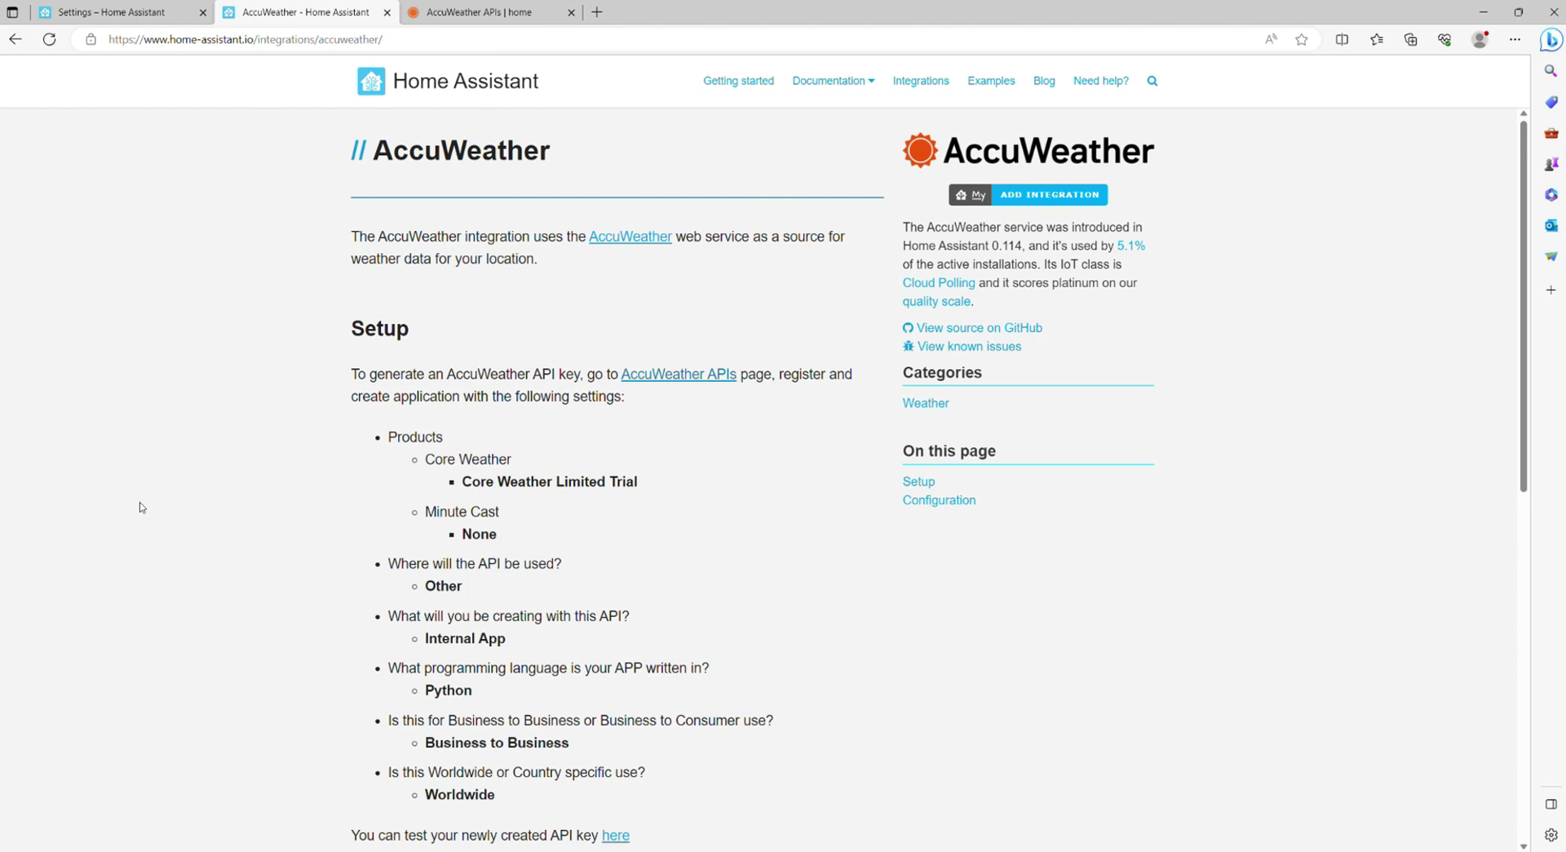
Switch to the AccuWeather APIs developer site and bring up its login form.
click(523, 11)
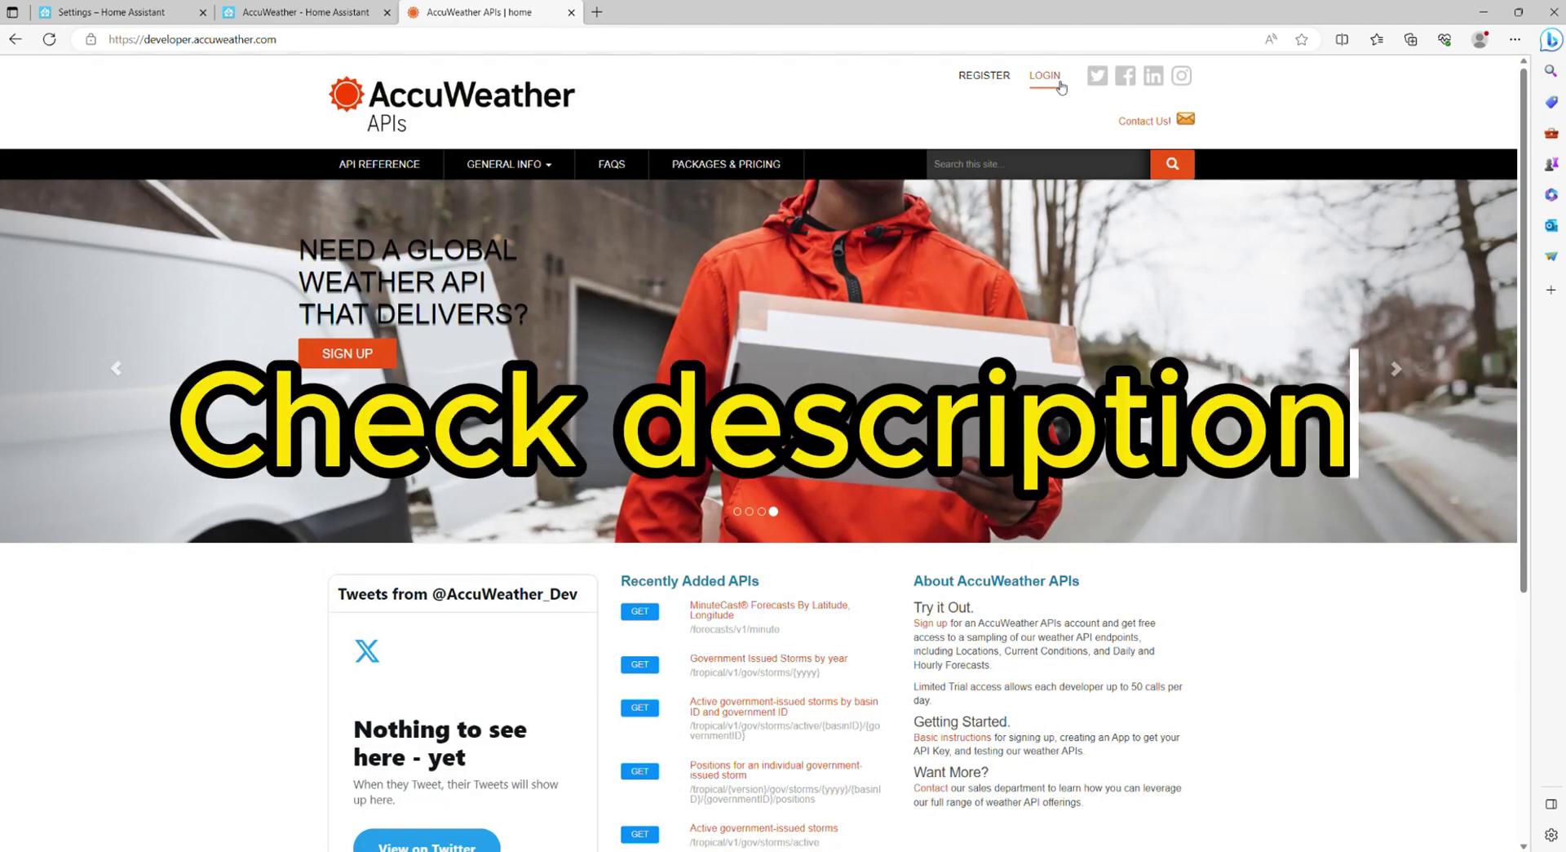
click(1060, 81)
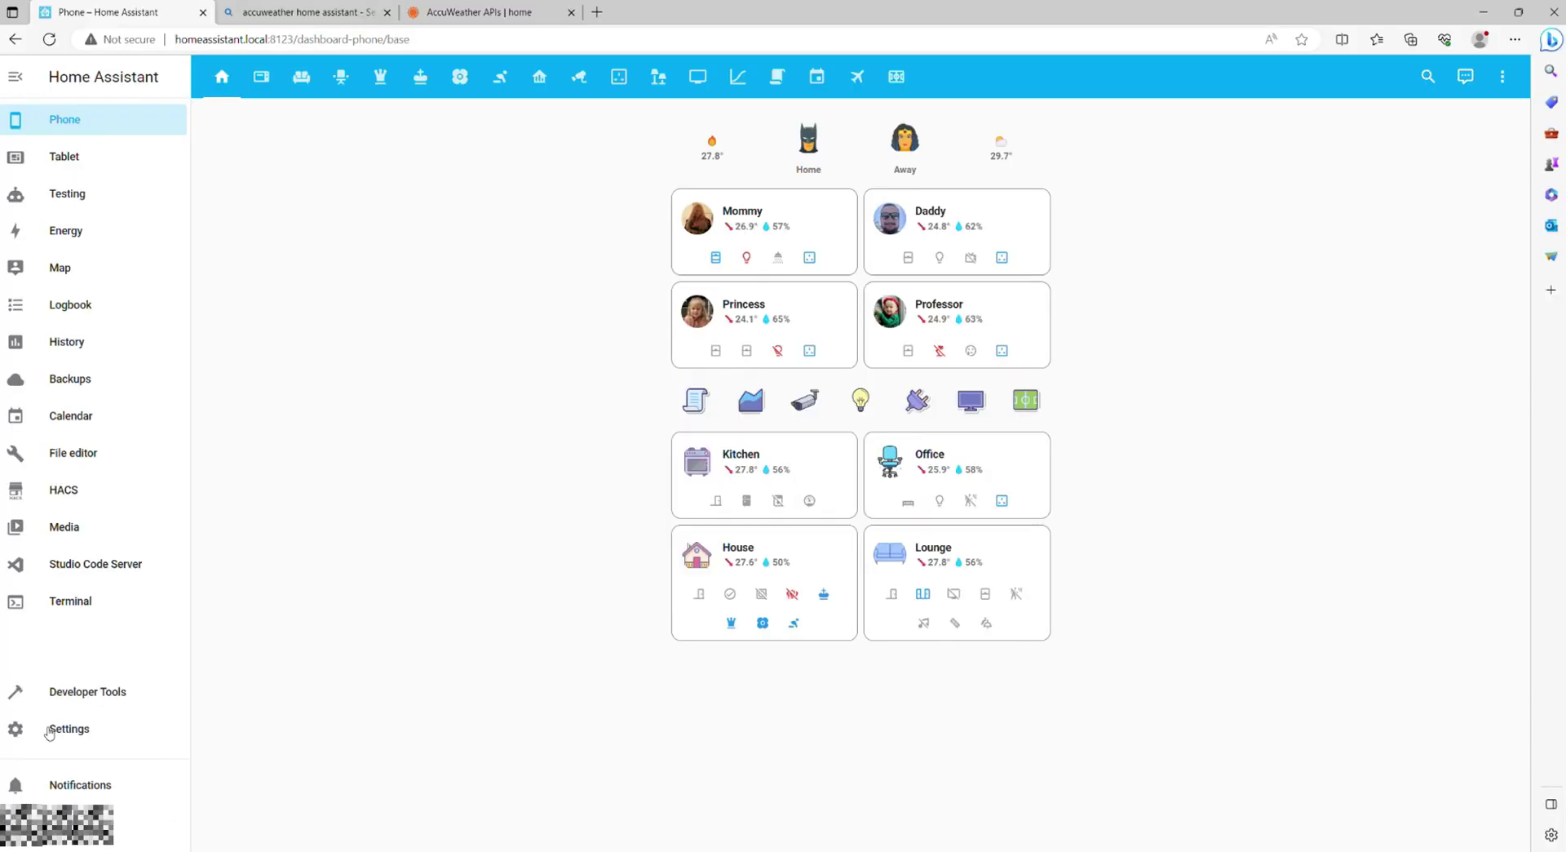
Confirm AccuWeather is already configured, then open its Home at 8a service details.
click(49, 730)
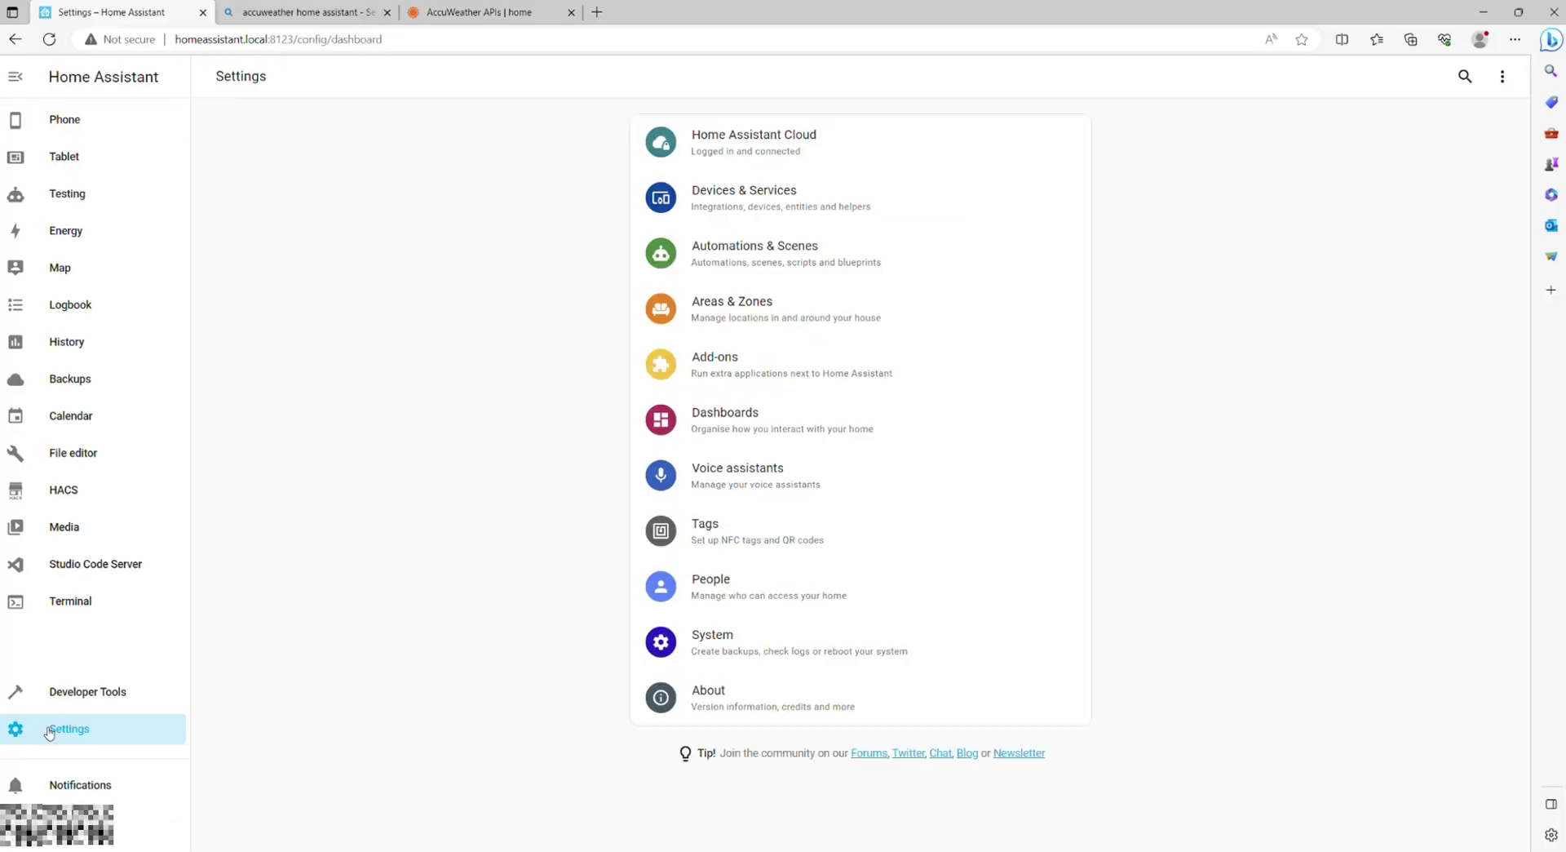
click(685, 196)
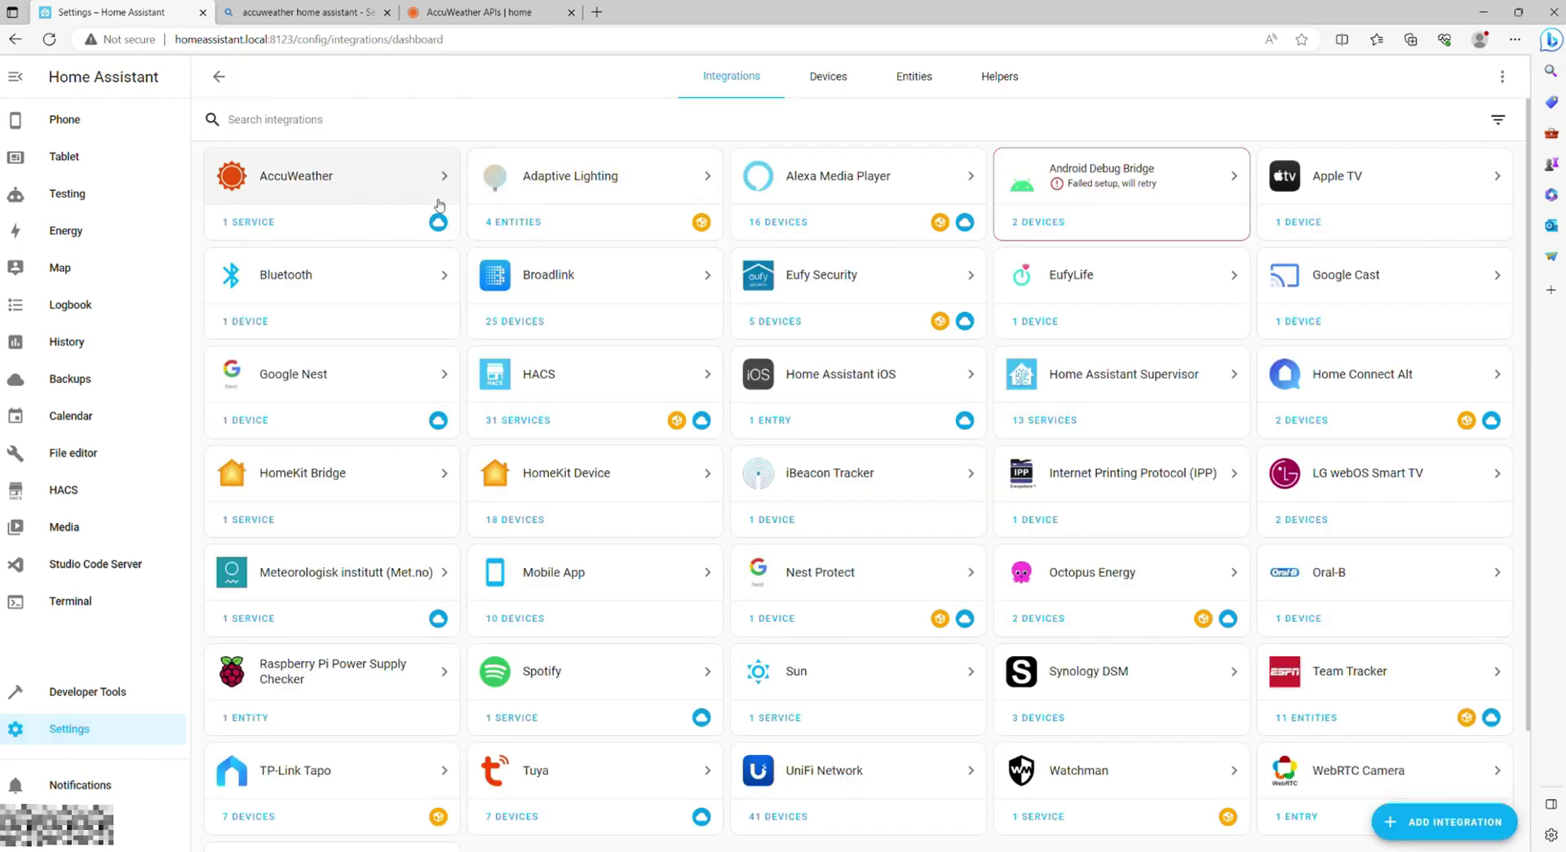
click(1444, 822)
text(accu)
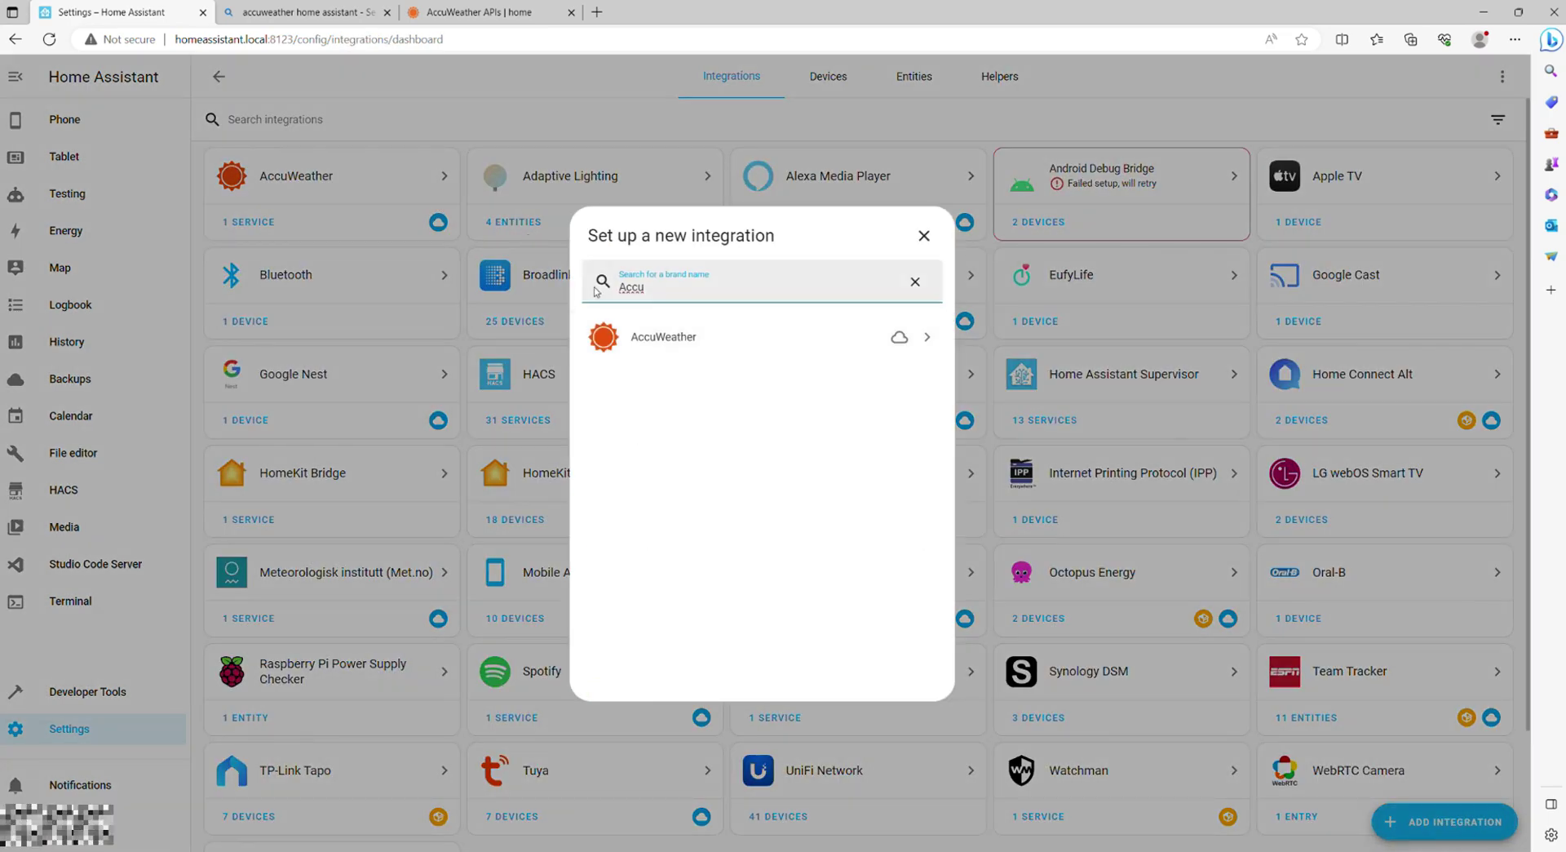
click(635, 329)
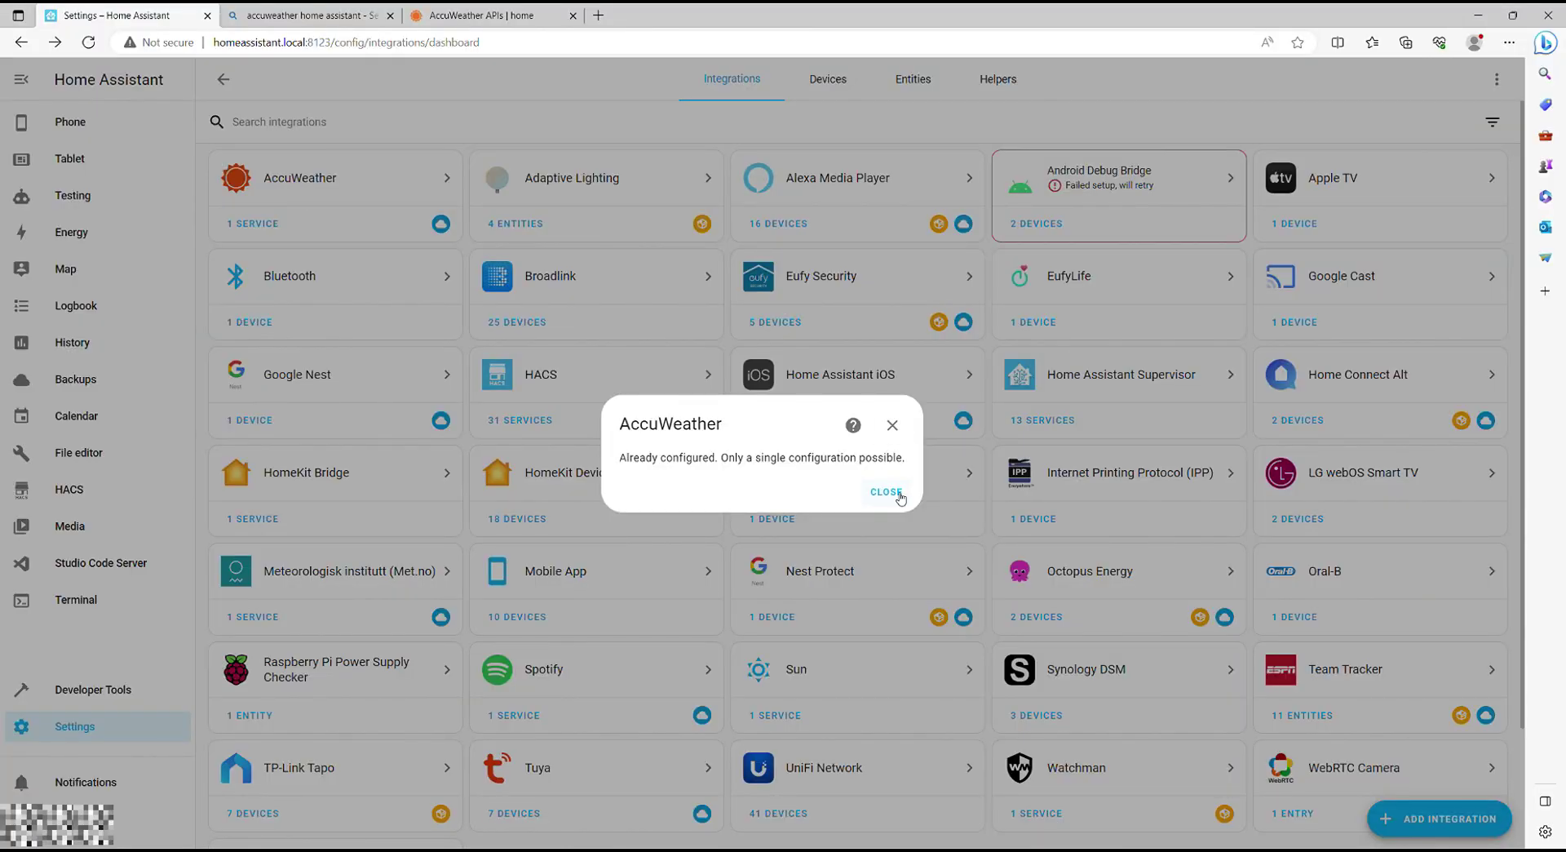
click(887, 491)
click(344, 191)
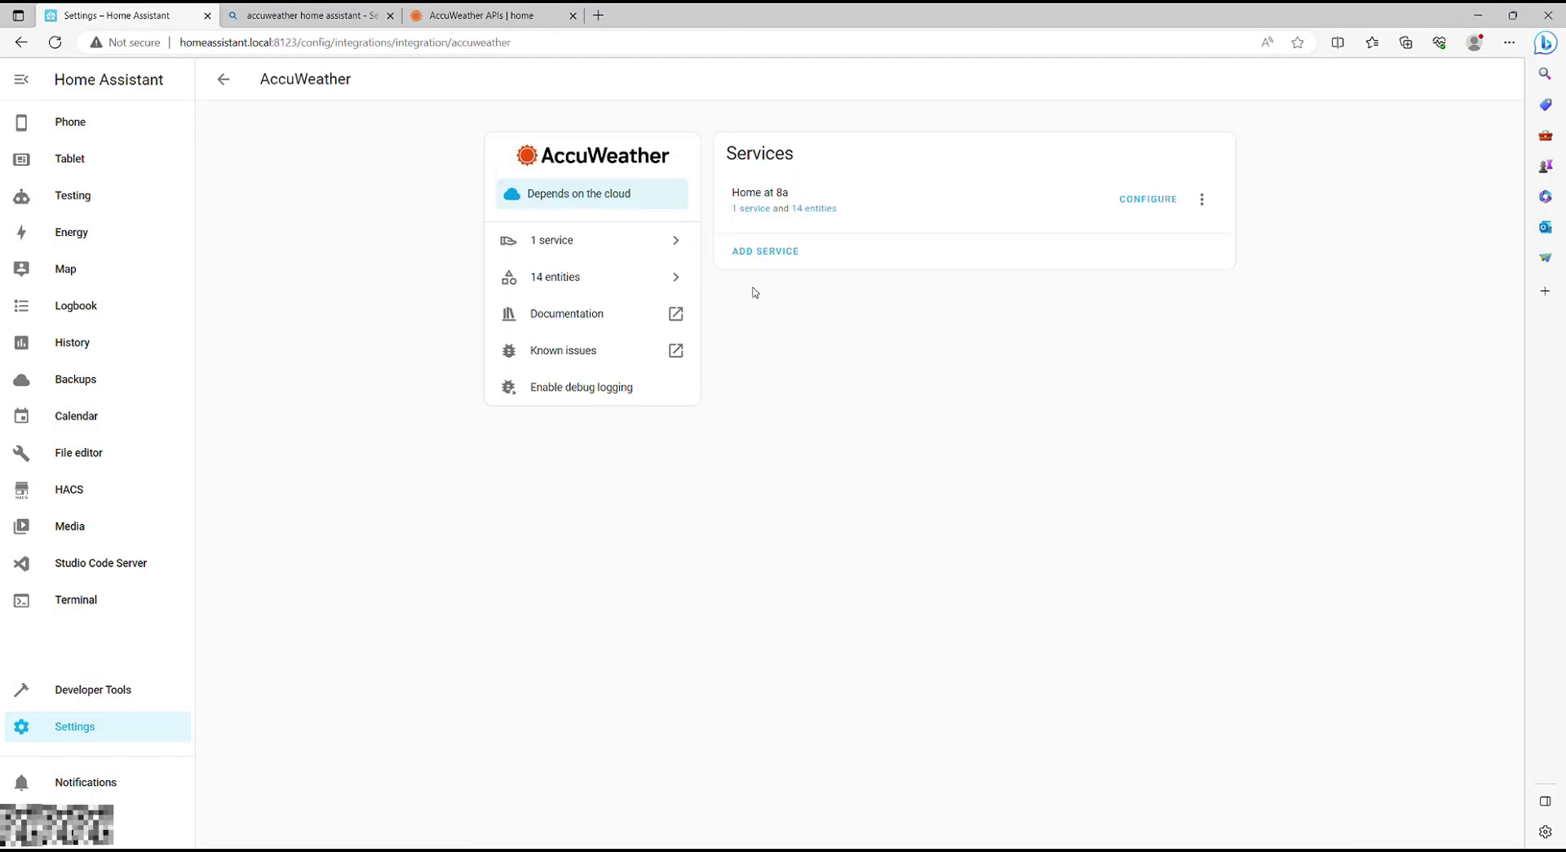
click(748, 210)
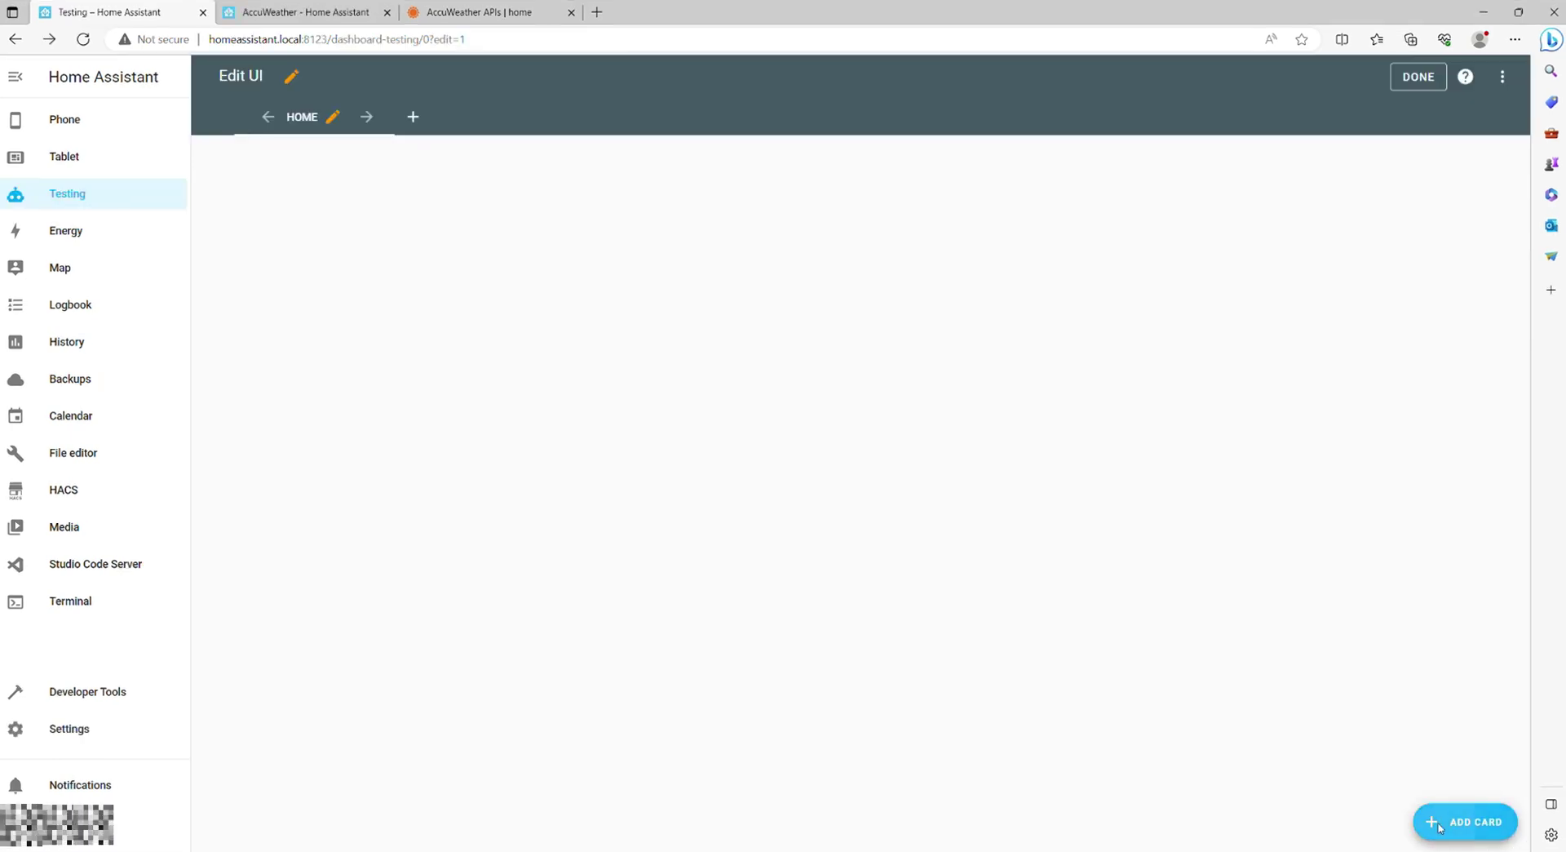
Add a Weather Forecast card with the Home at 8a entity to the dashboard.
click(1469, 819)
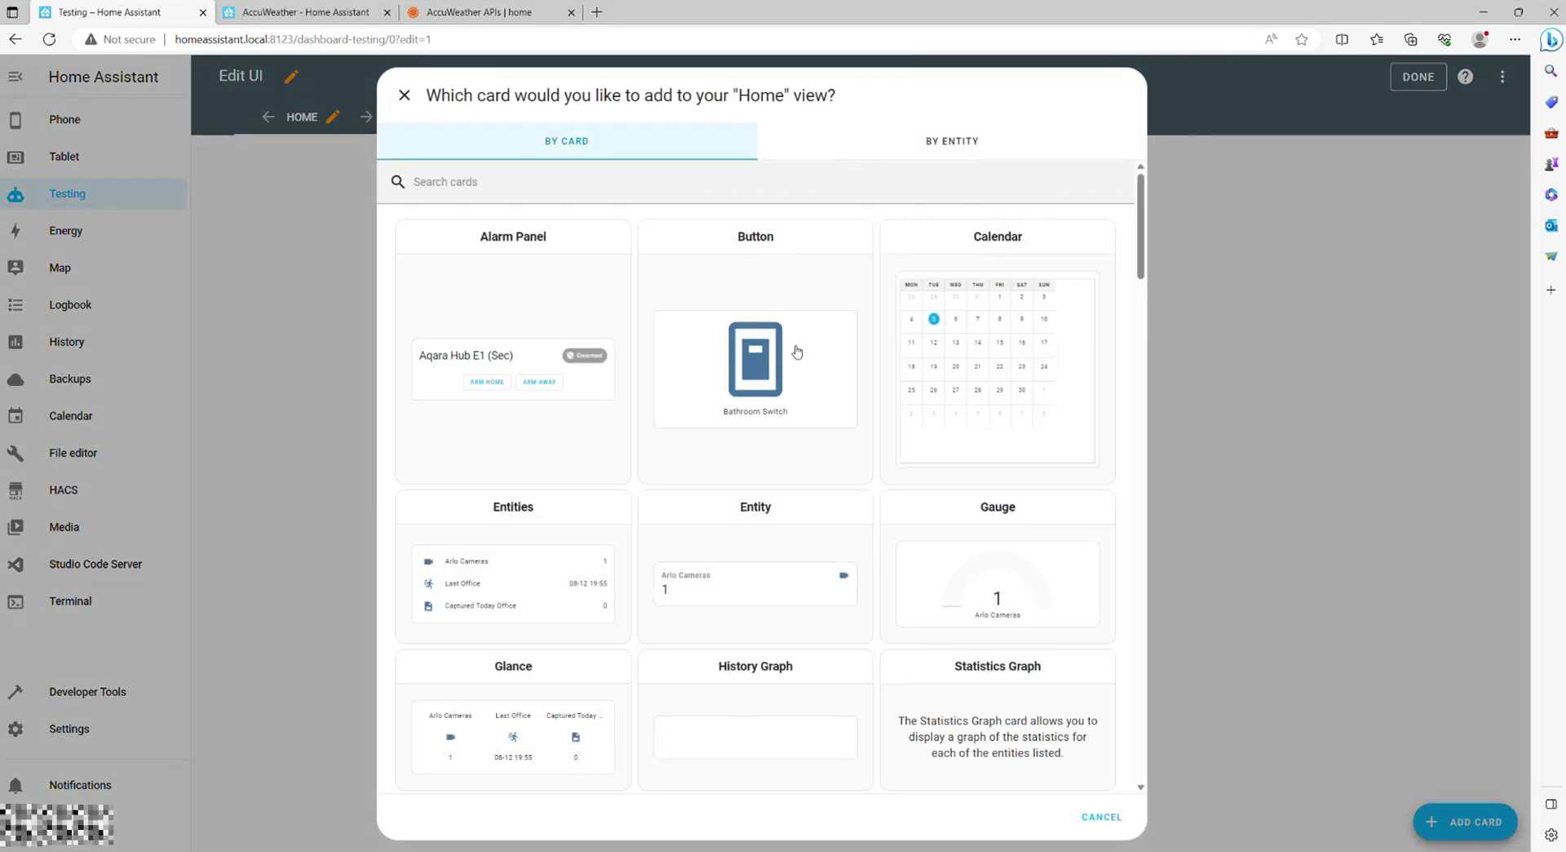
click(661, 185)
text(weath)
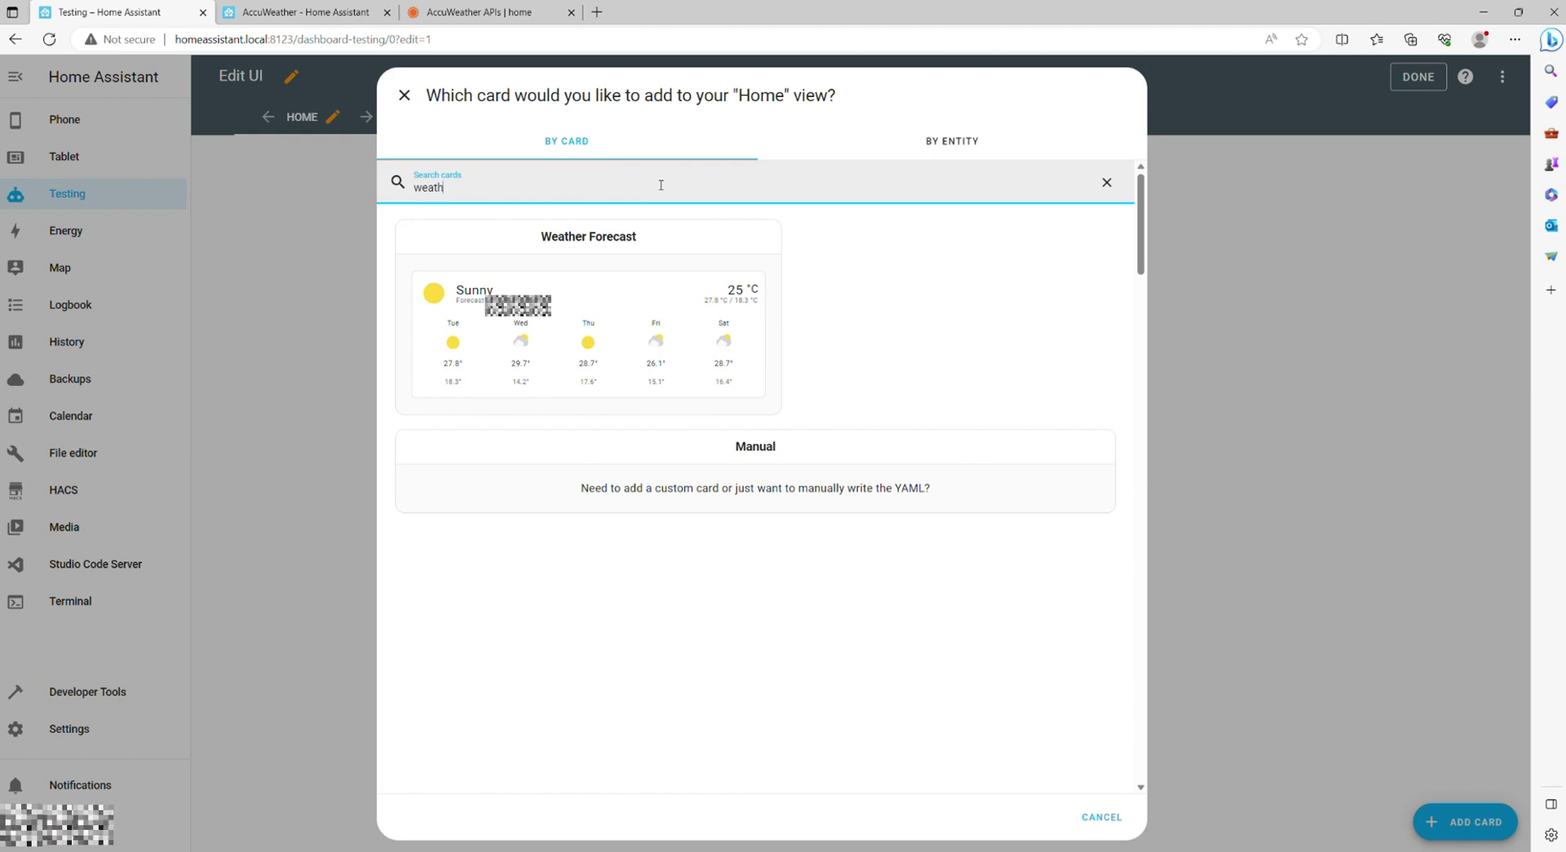
click(718, 317)
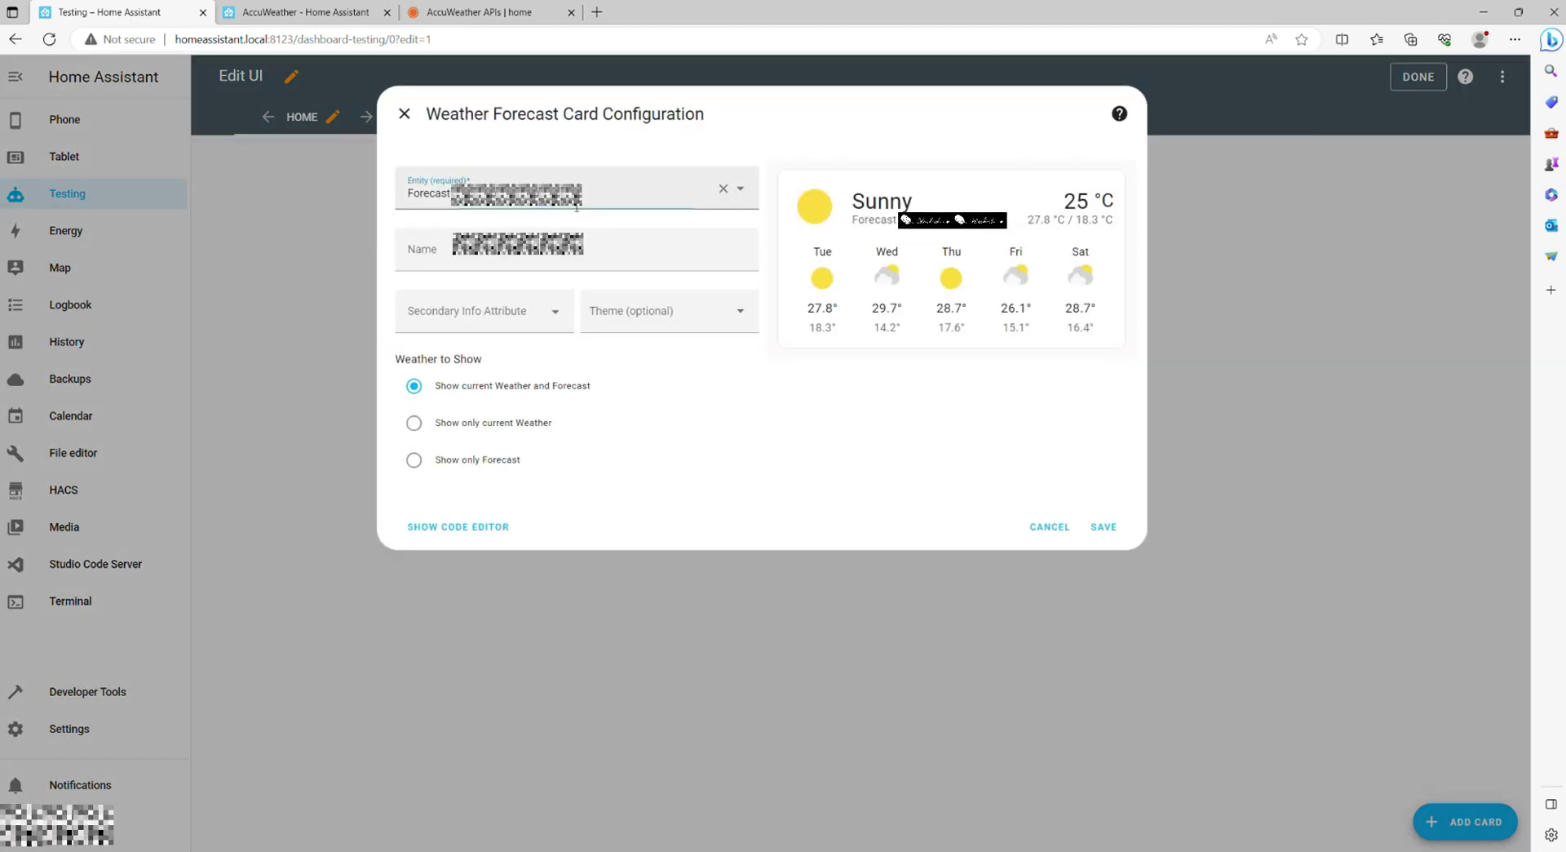
click(577, 207)
click(481, 298)
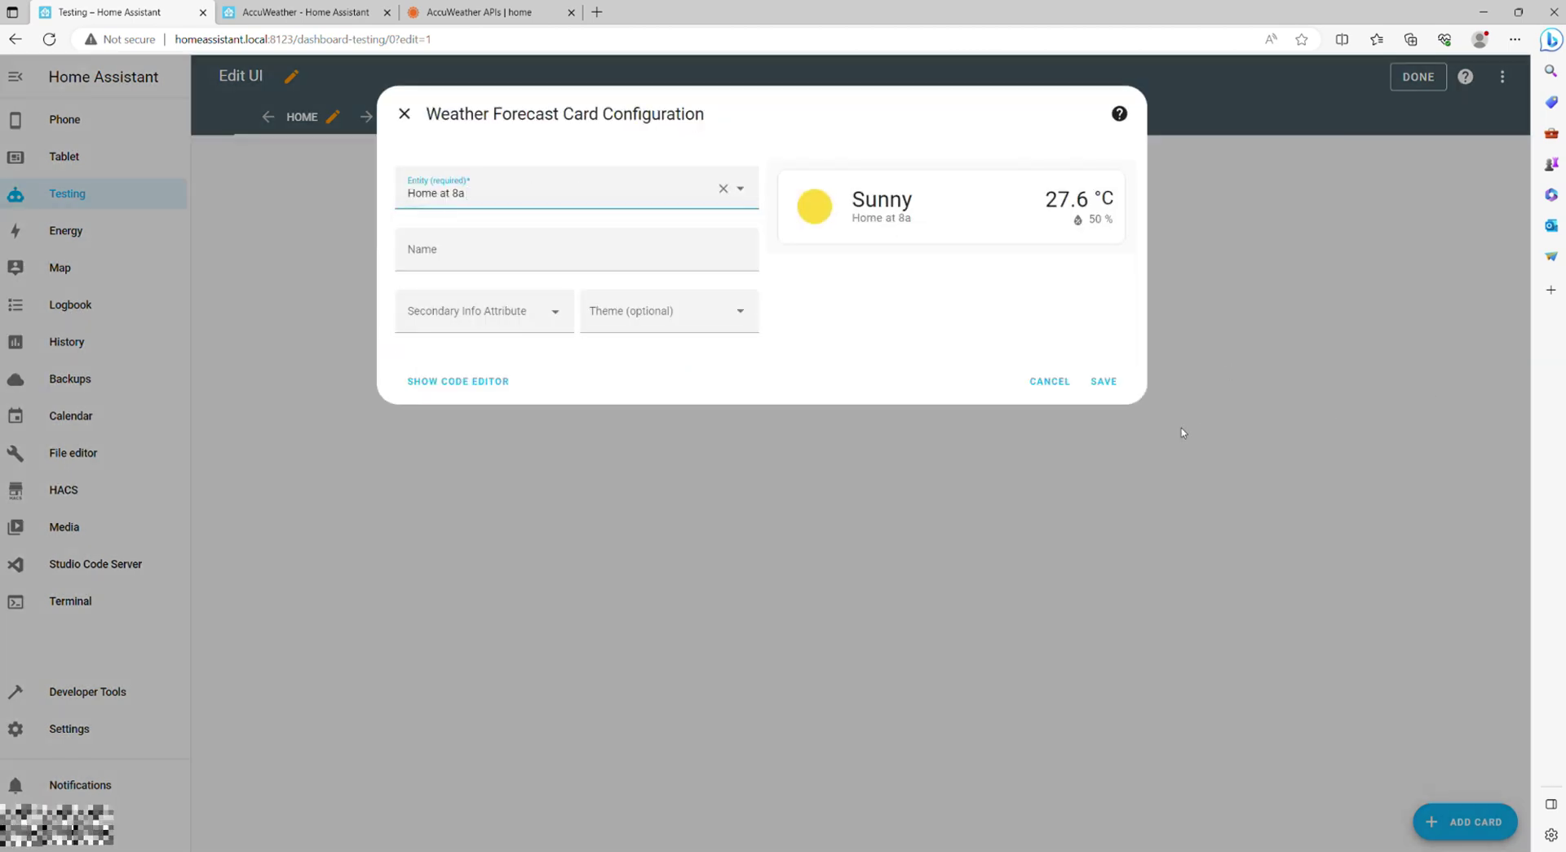
click(1107, 381)
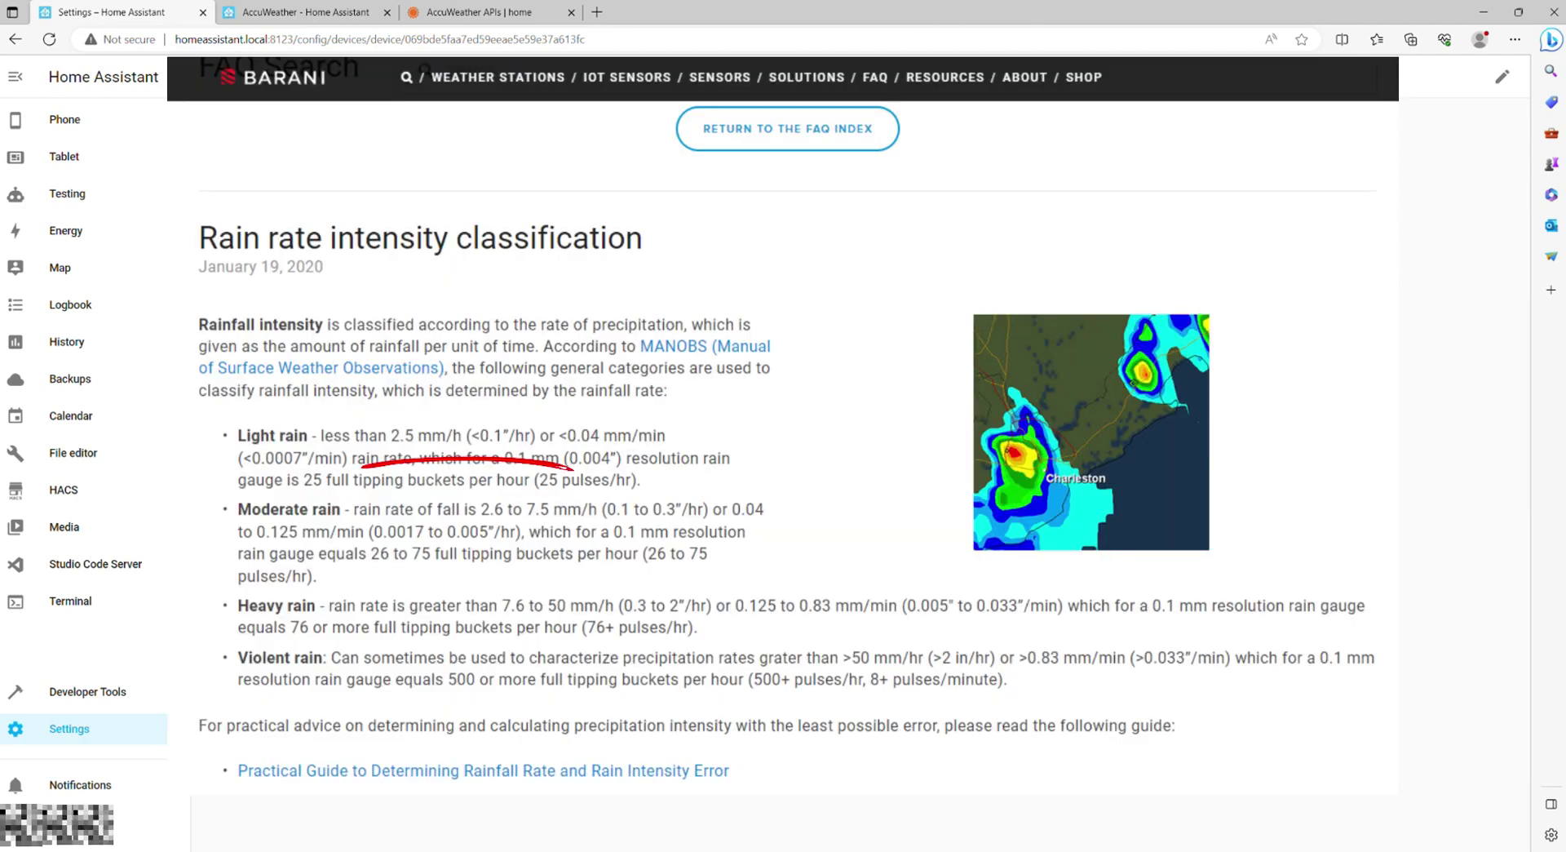
Return to Home Assistant settings and scroll down to the automations list.
click(116, 739)
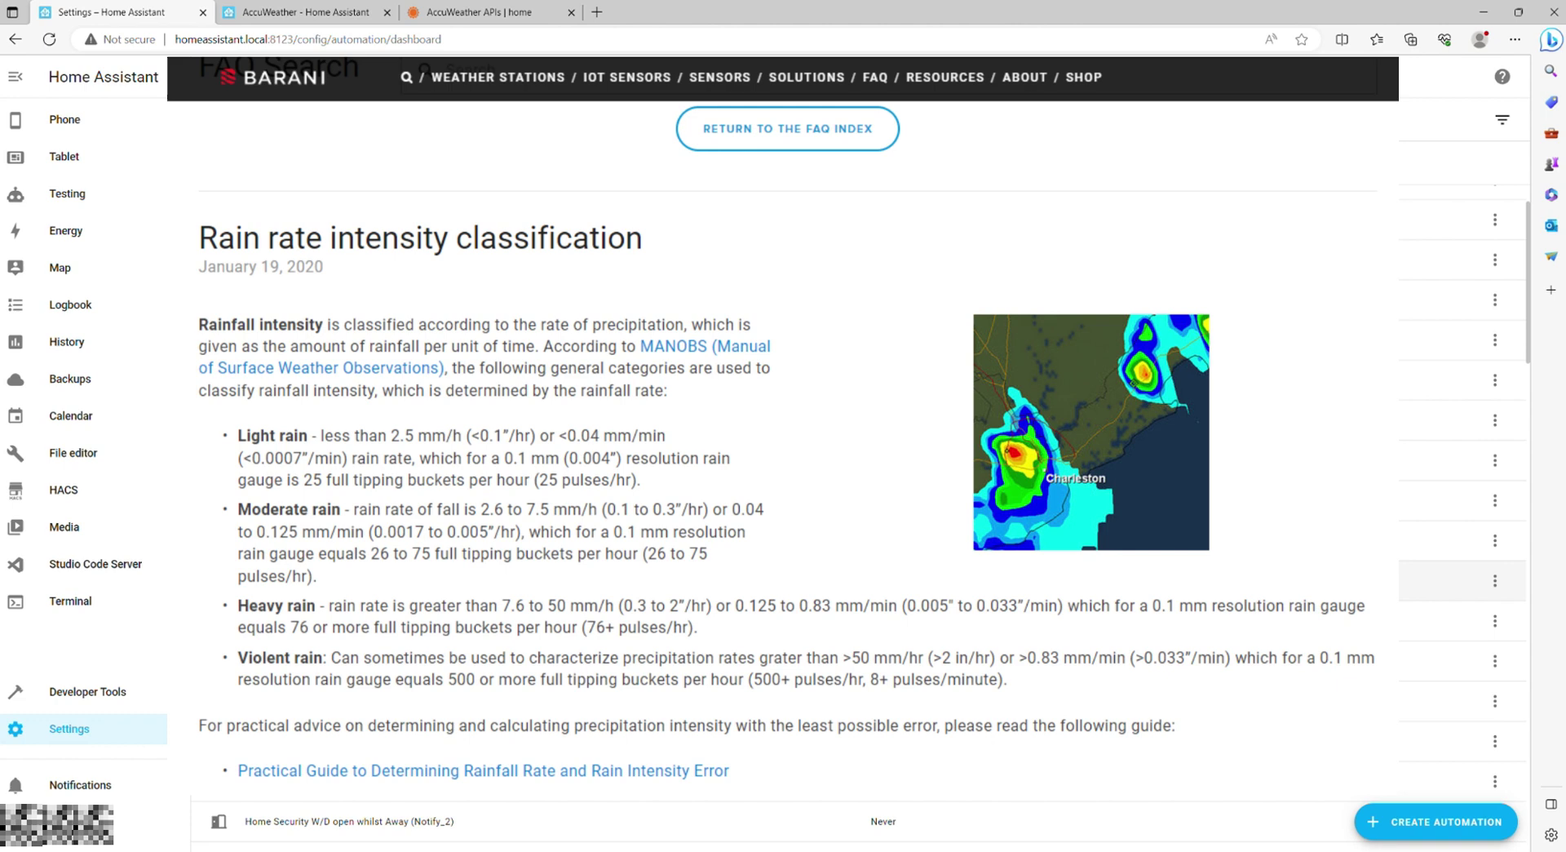
scroll(318, 842, down, 2)
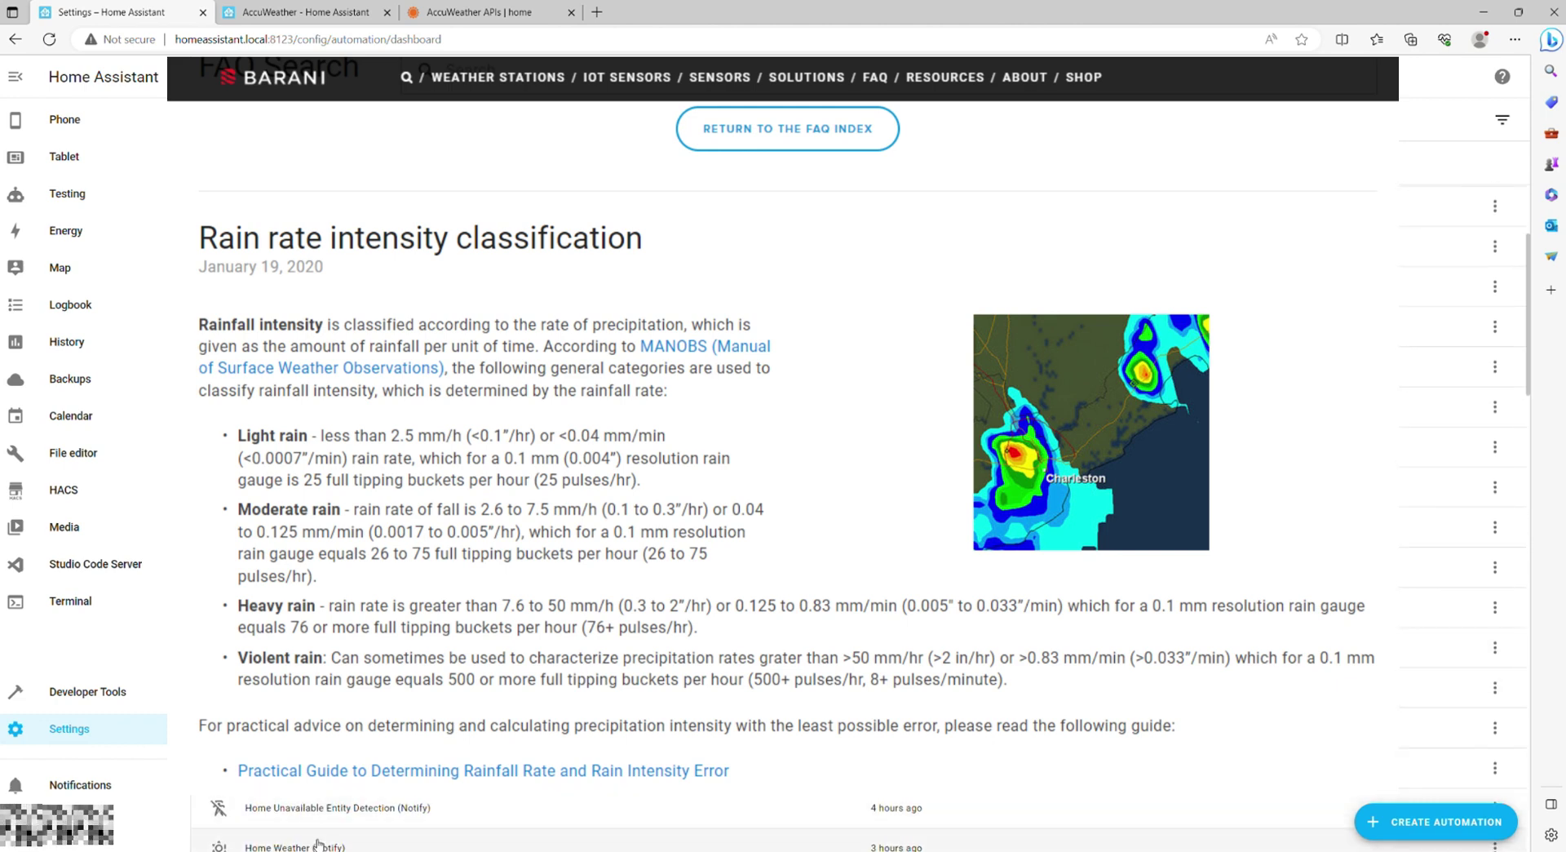
Open Home Weather (Notify) and inspect its three precipitation triggers, including heavyrain above 7.5.
click(318, 843)
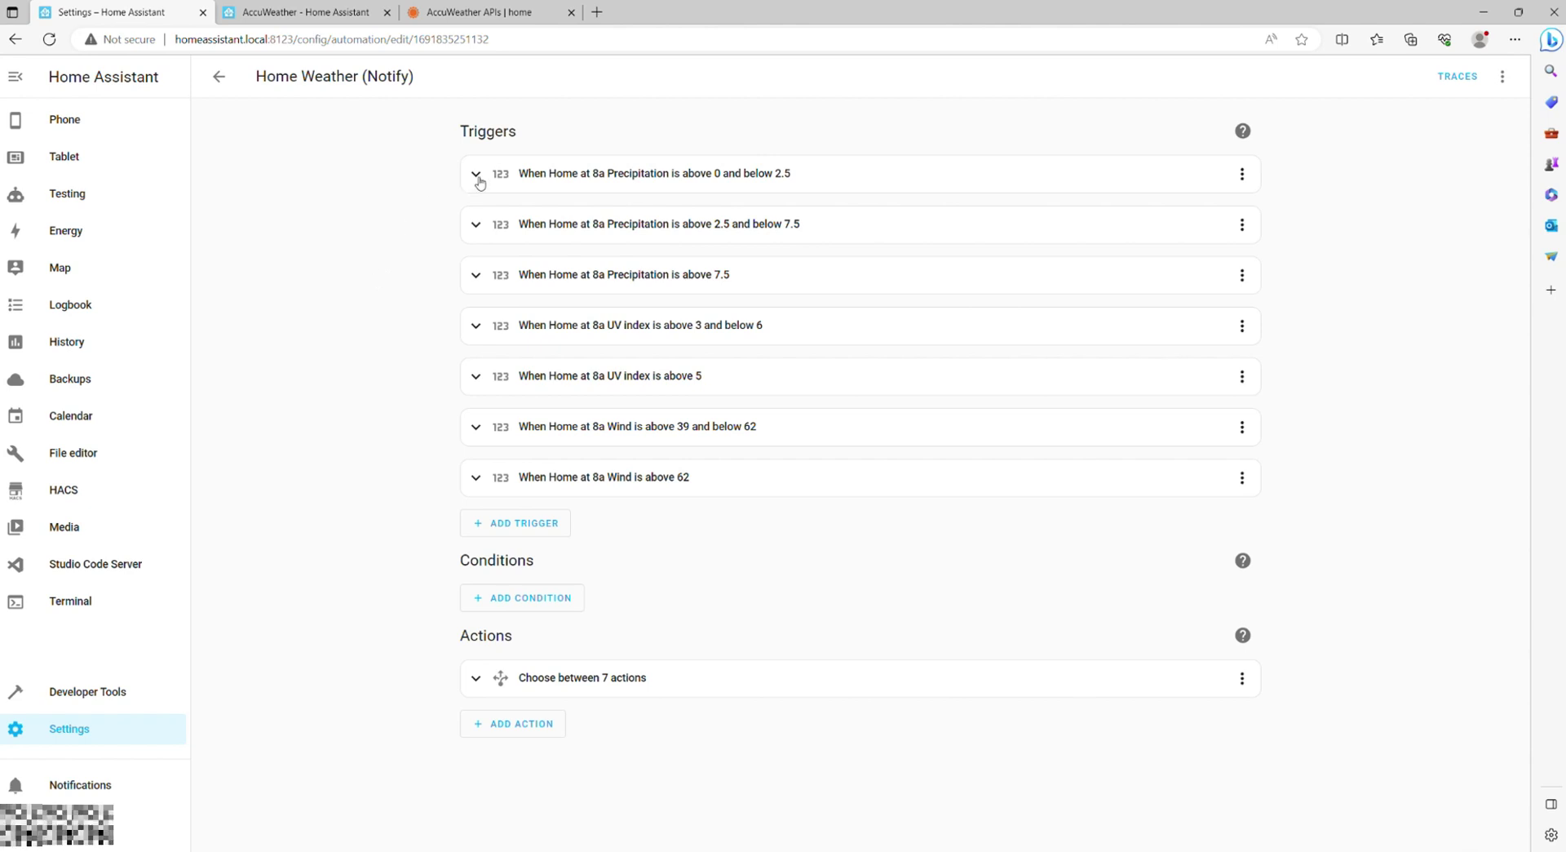
click(478, 176)
click(478, 175)
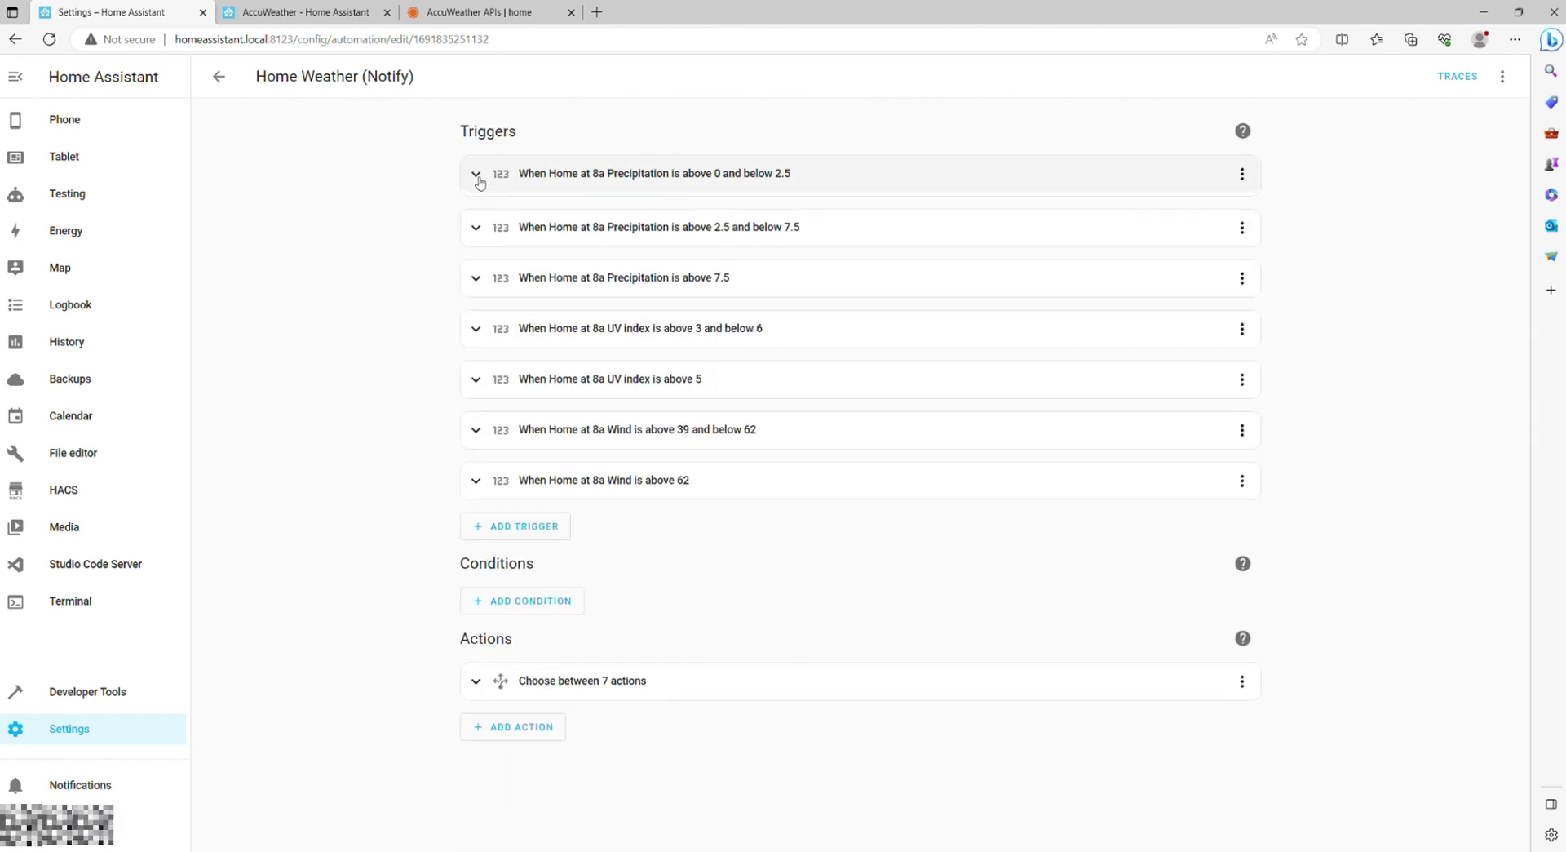
click(478, 226)
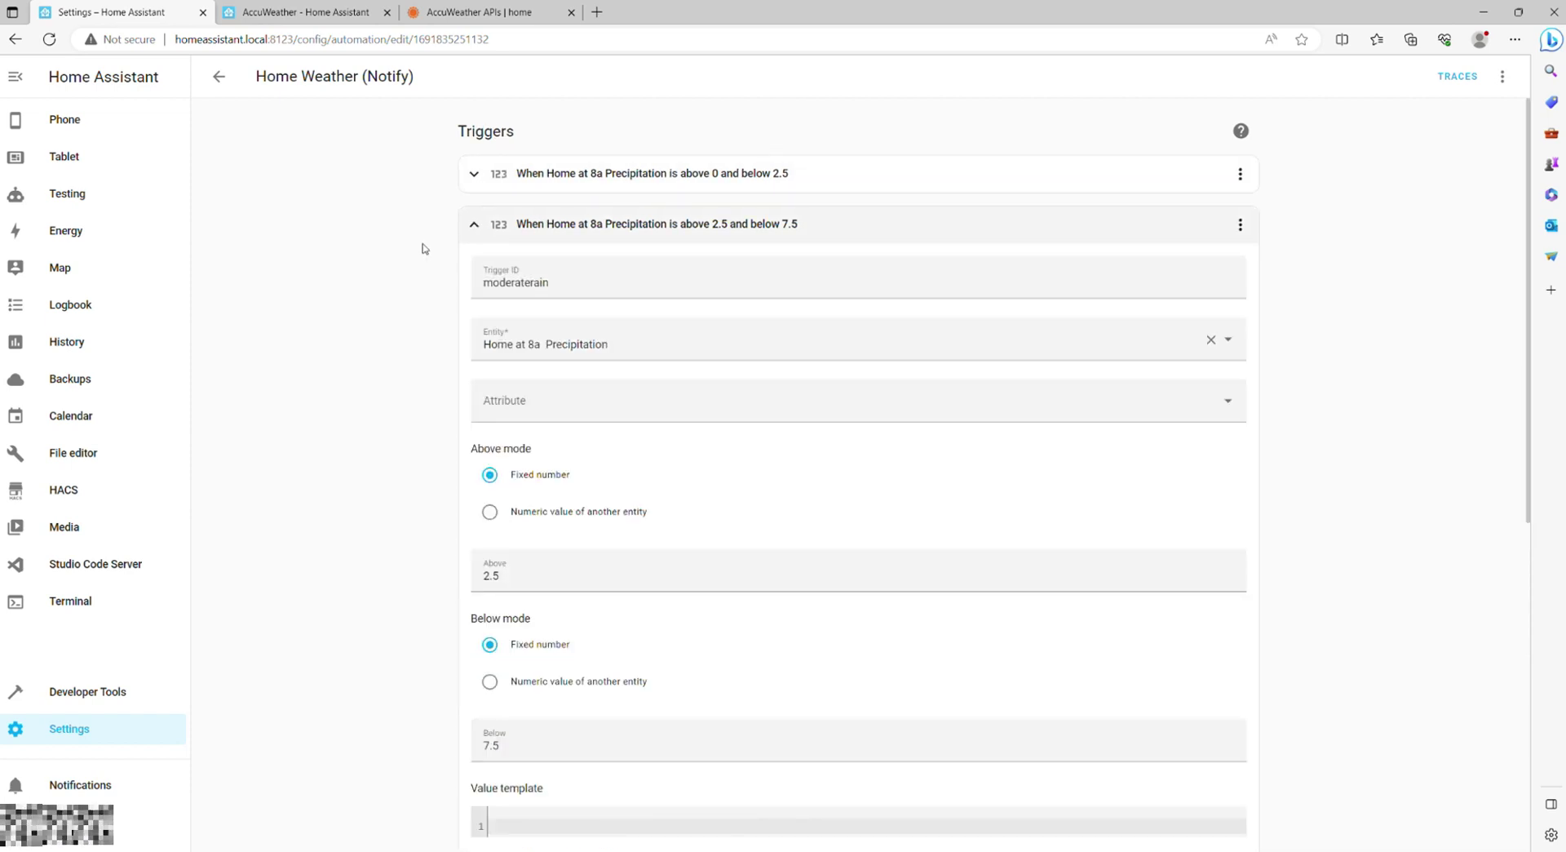
click(474, 228)
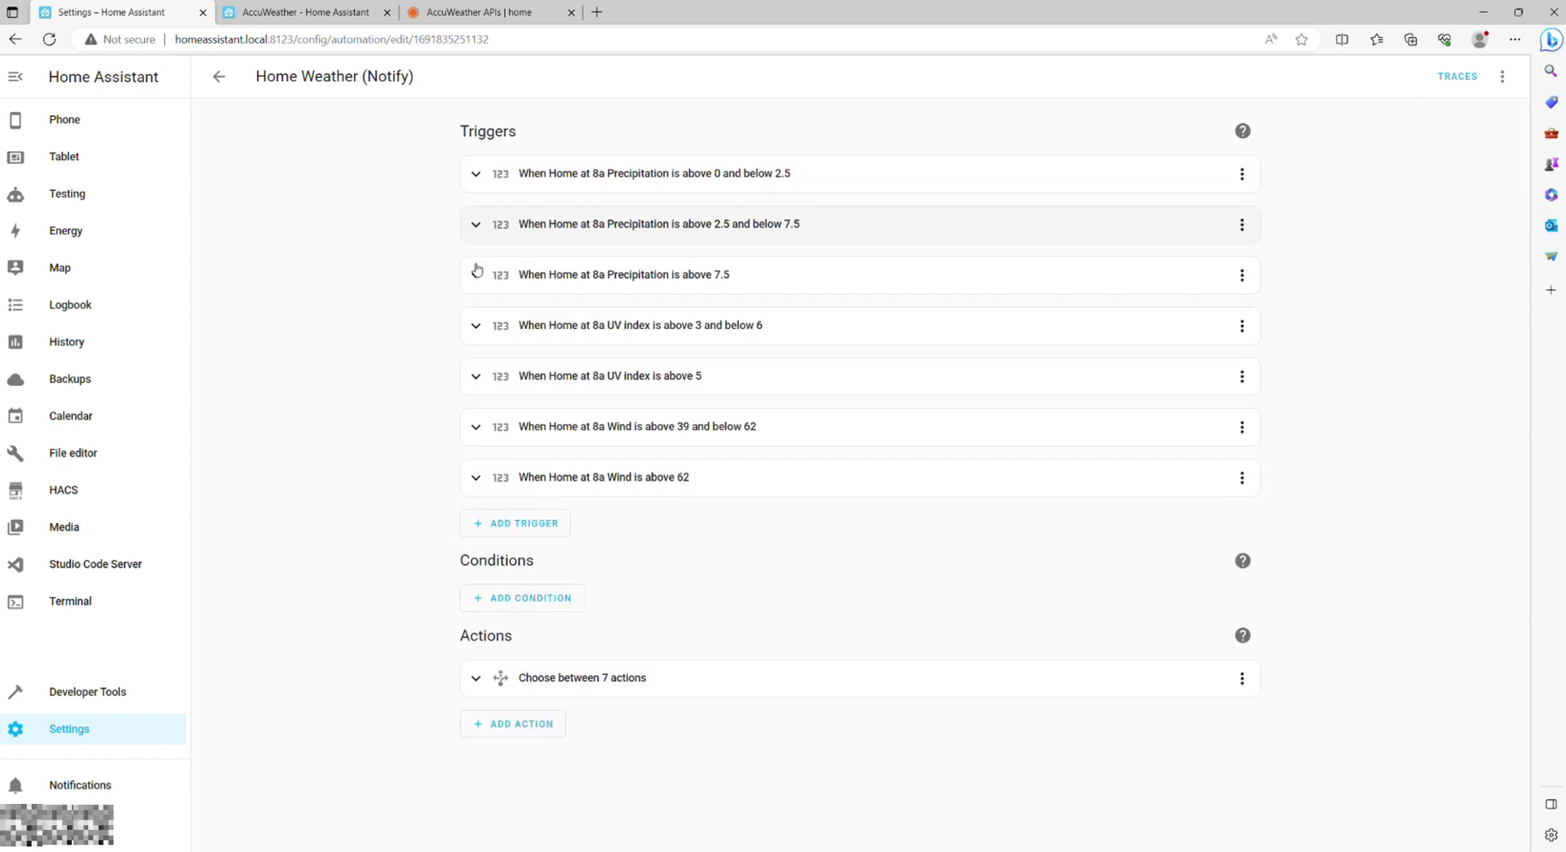
click(477, 277)
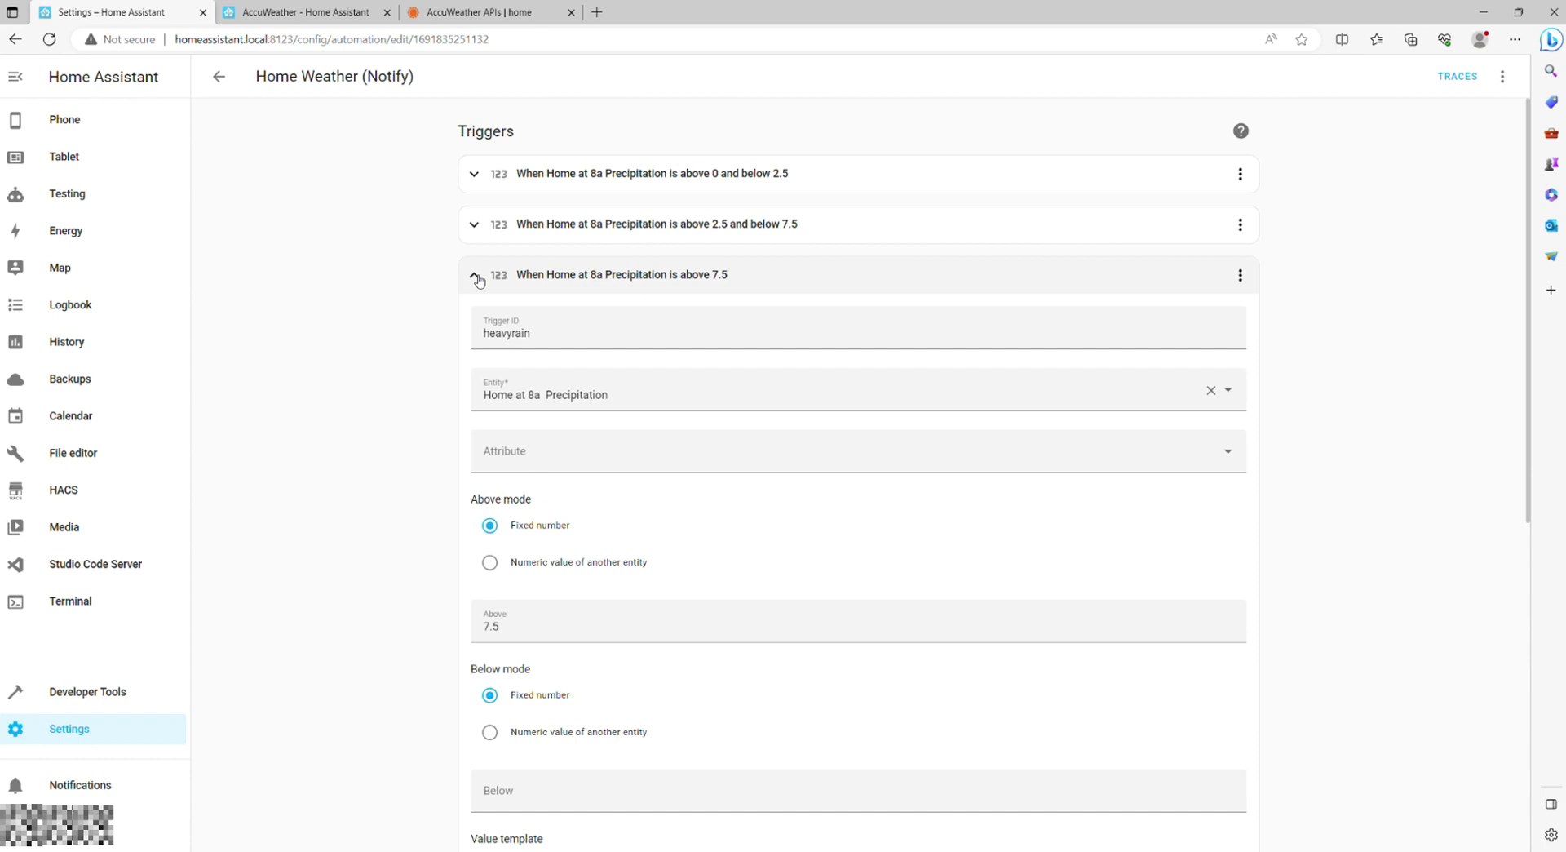
click(477, 277)
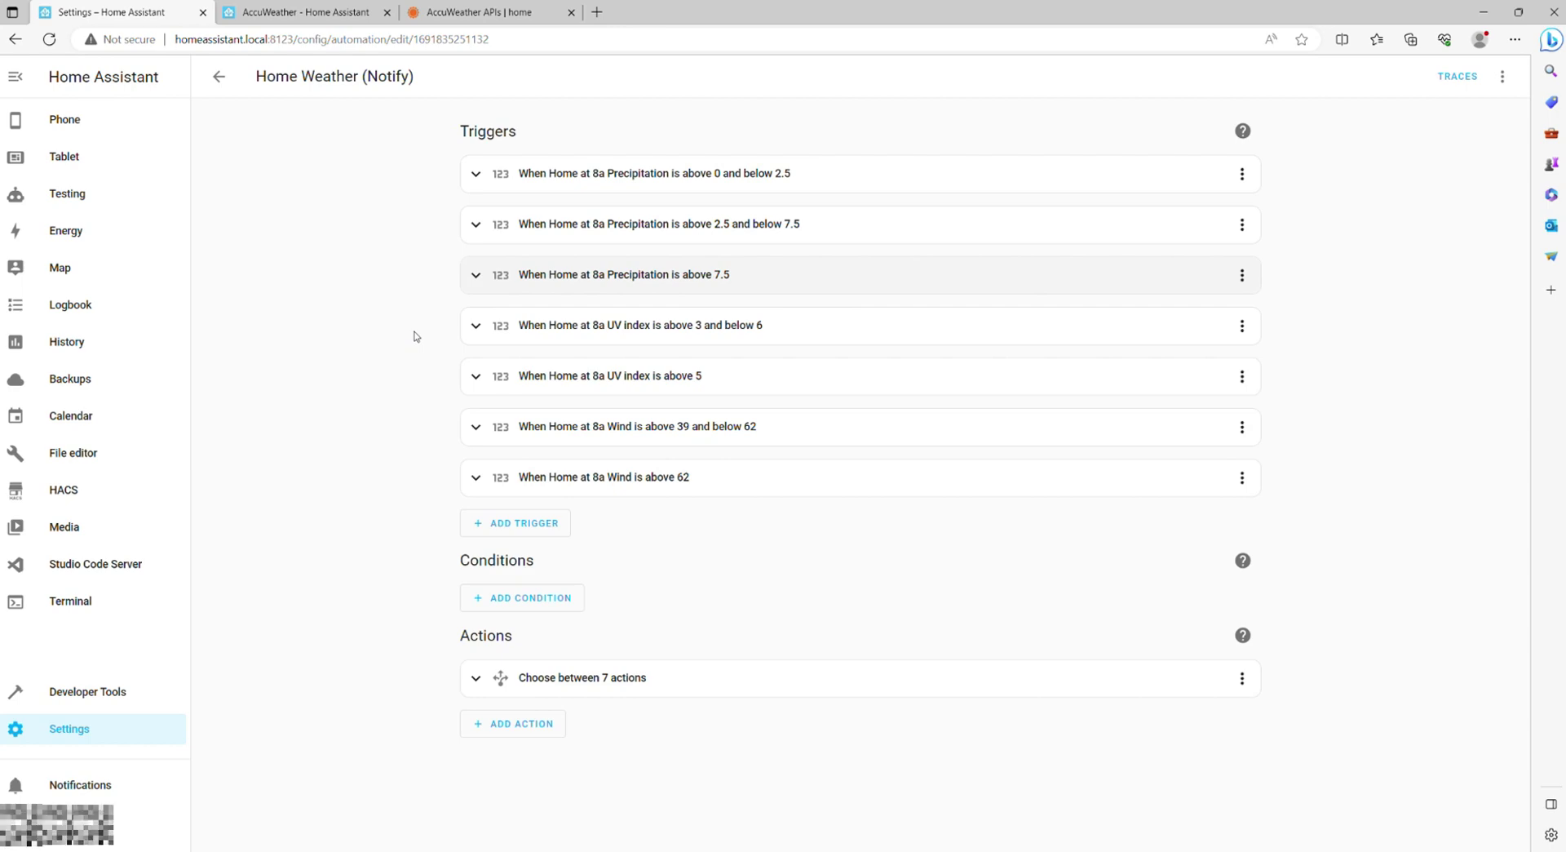
Inspect the moderateUV trigger (UV 3–6), then expand the highUV trigger (above 5).
click(477, 341)
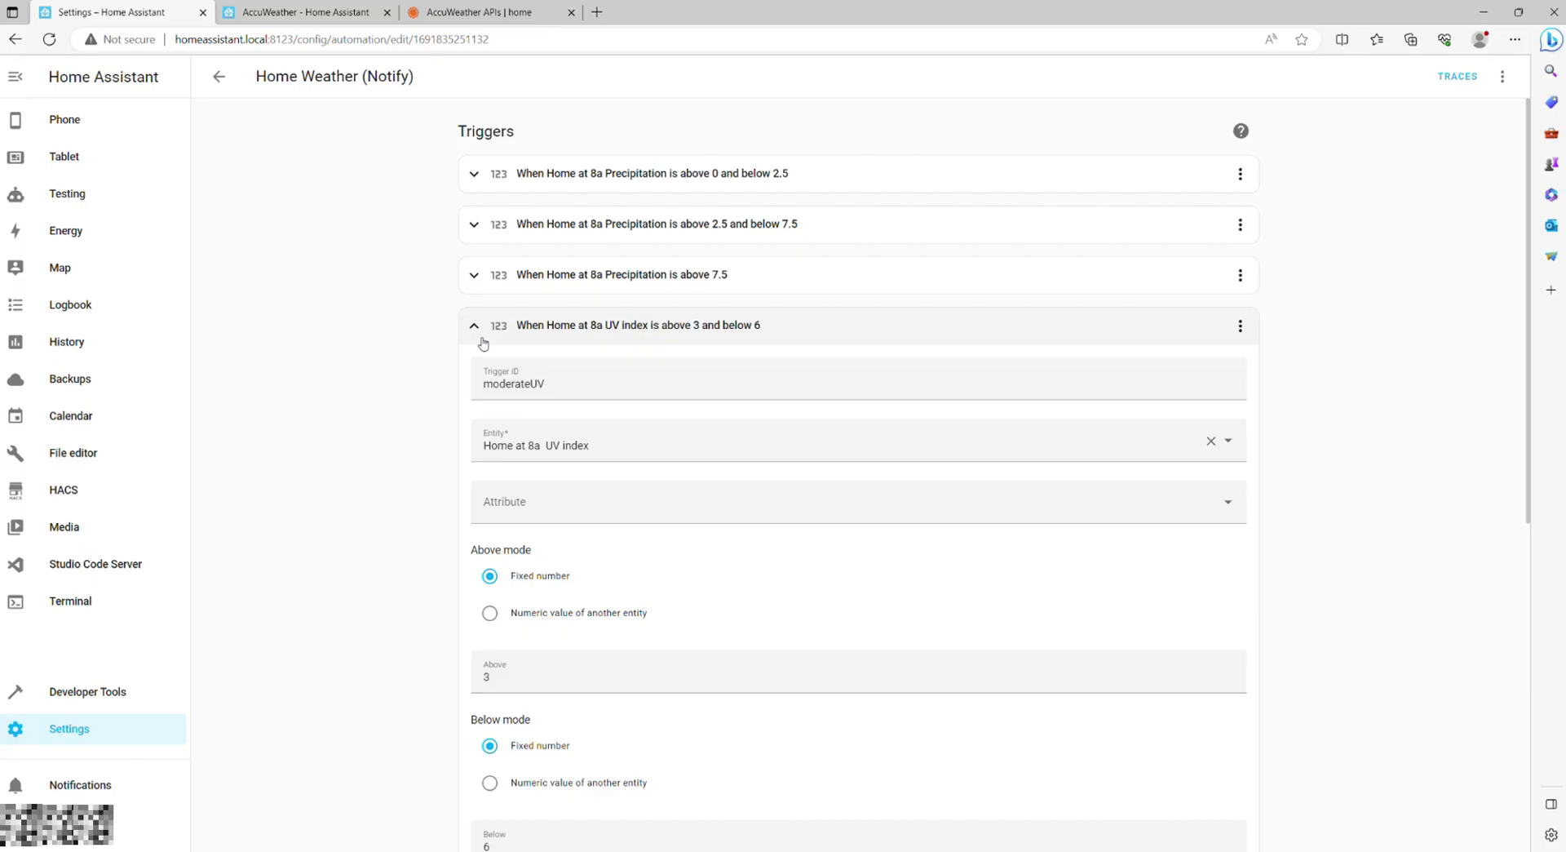
scroll(483, 344, down, 1)
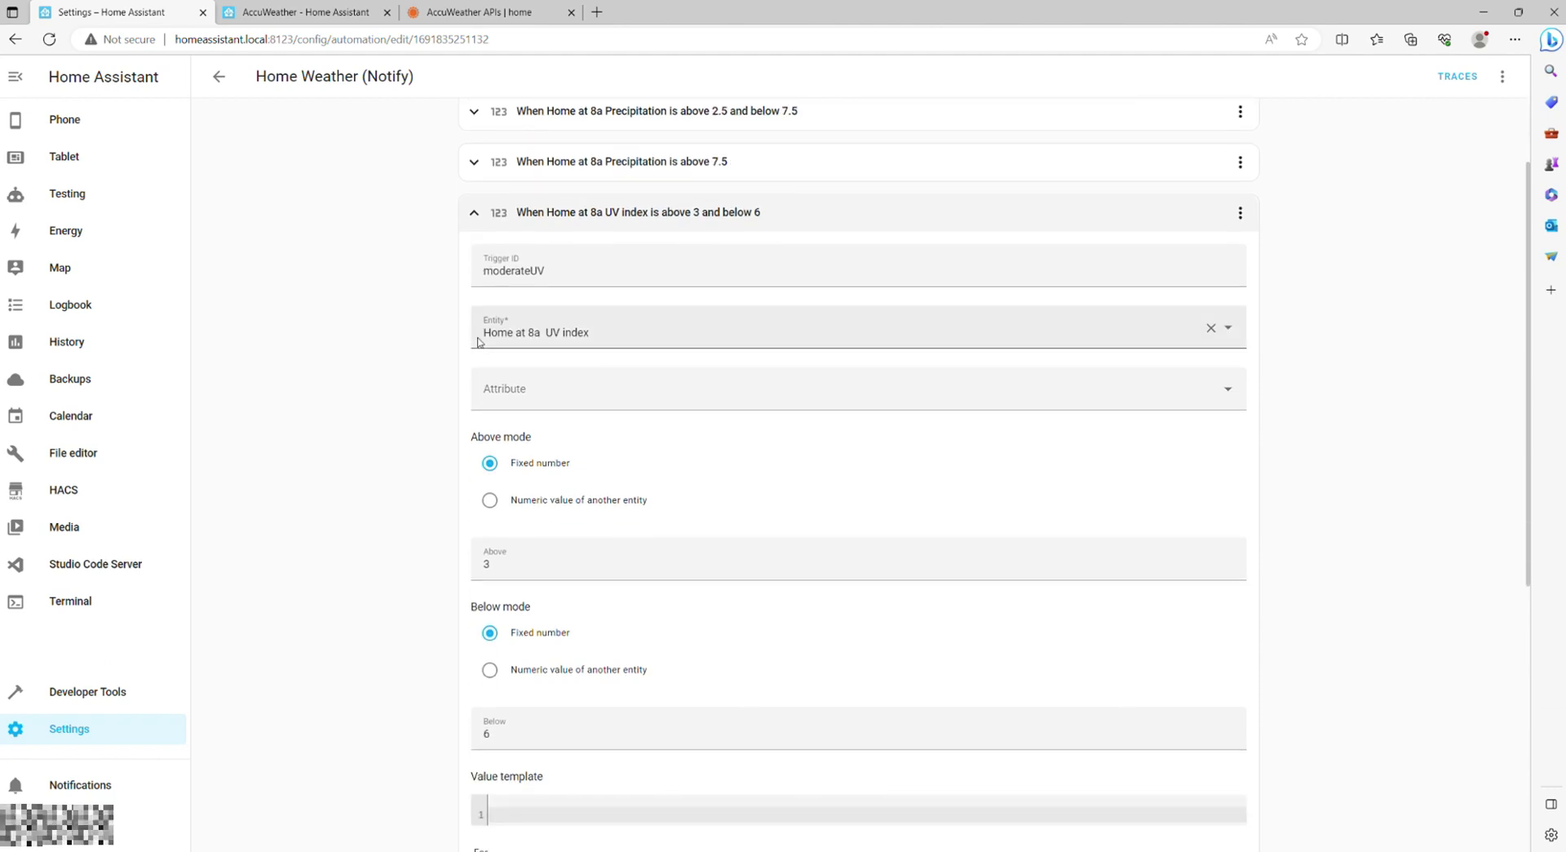
click(473, 216)
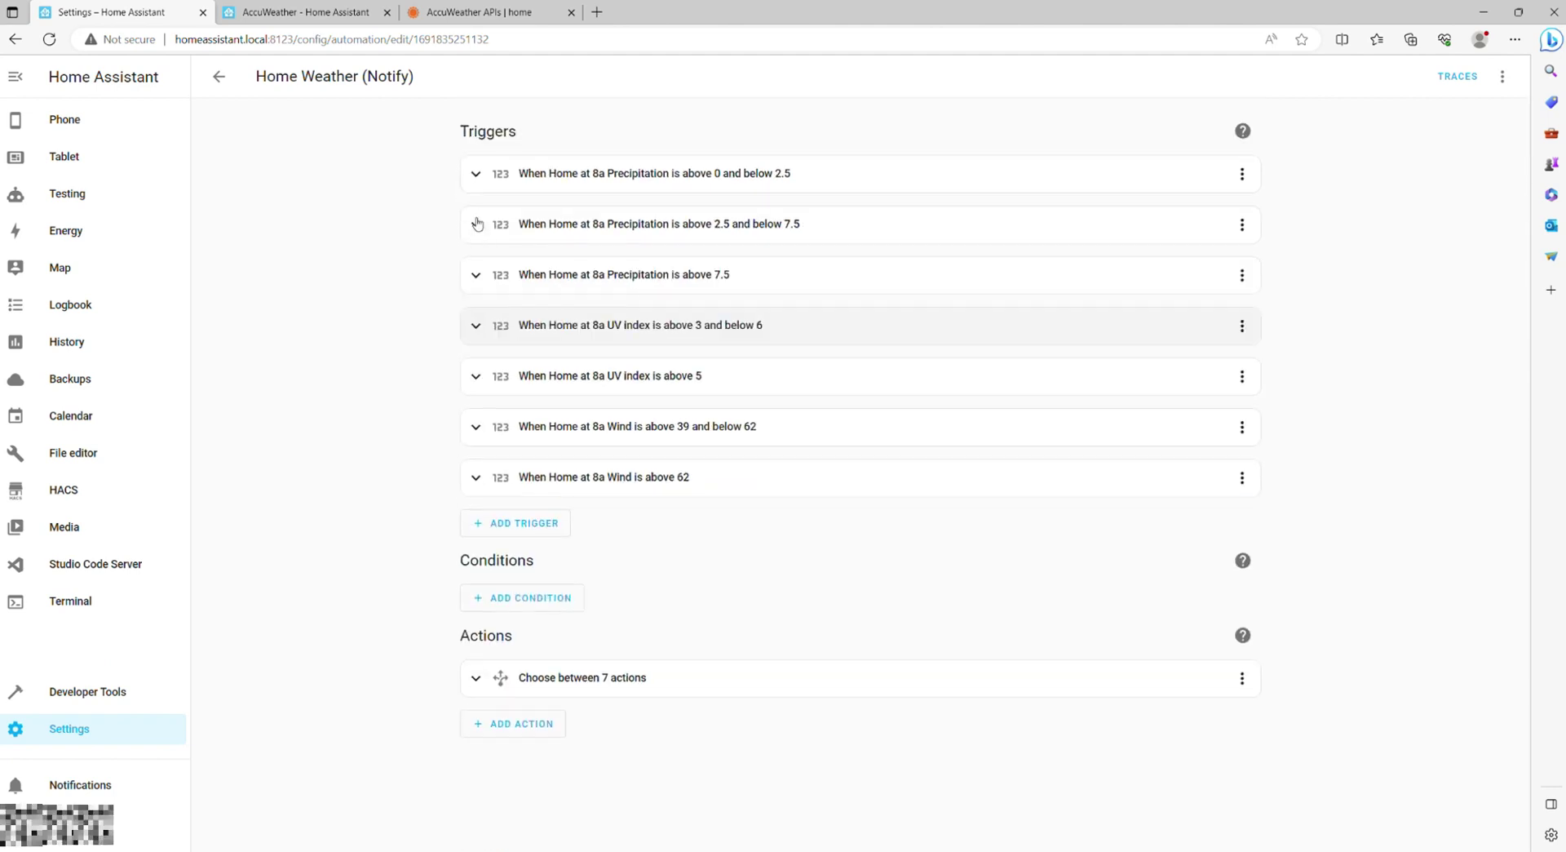
click(476, 376)
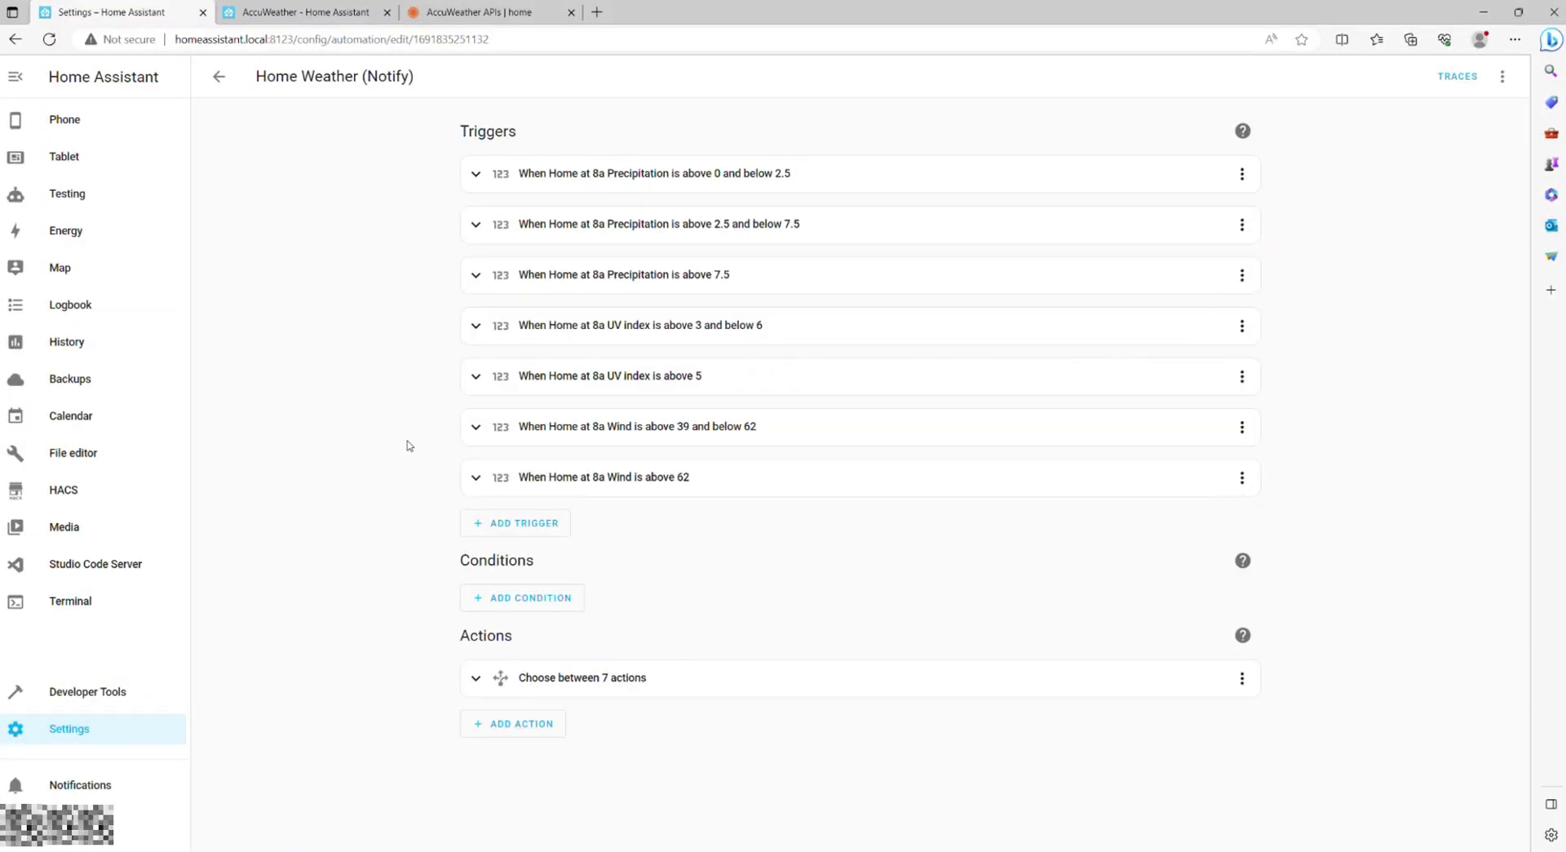
Expand and collapse the wind triggers for 39–62 and above 62.
click(551, 429)
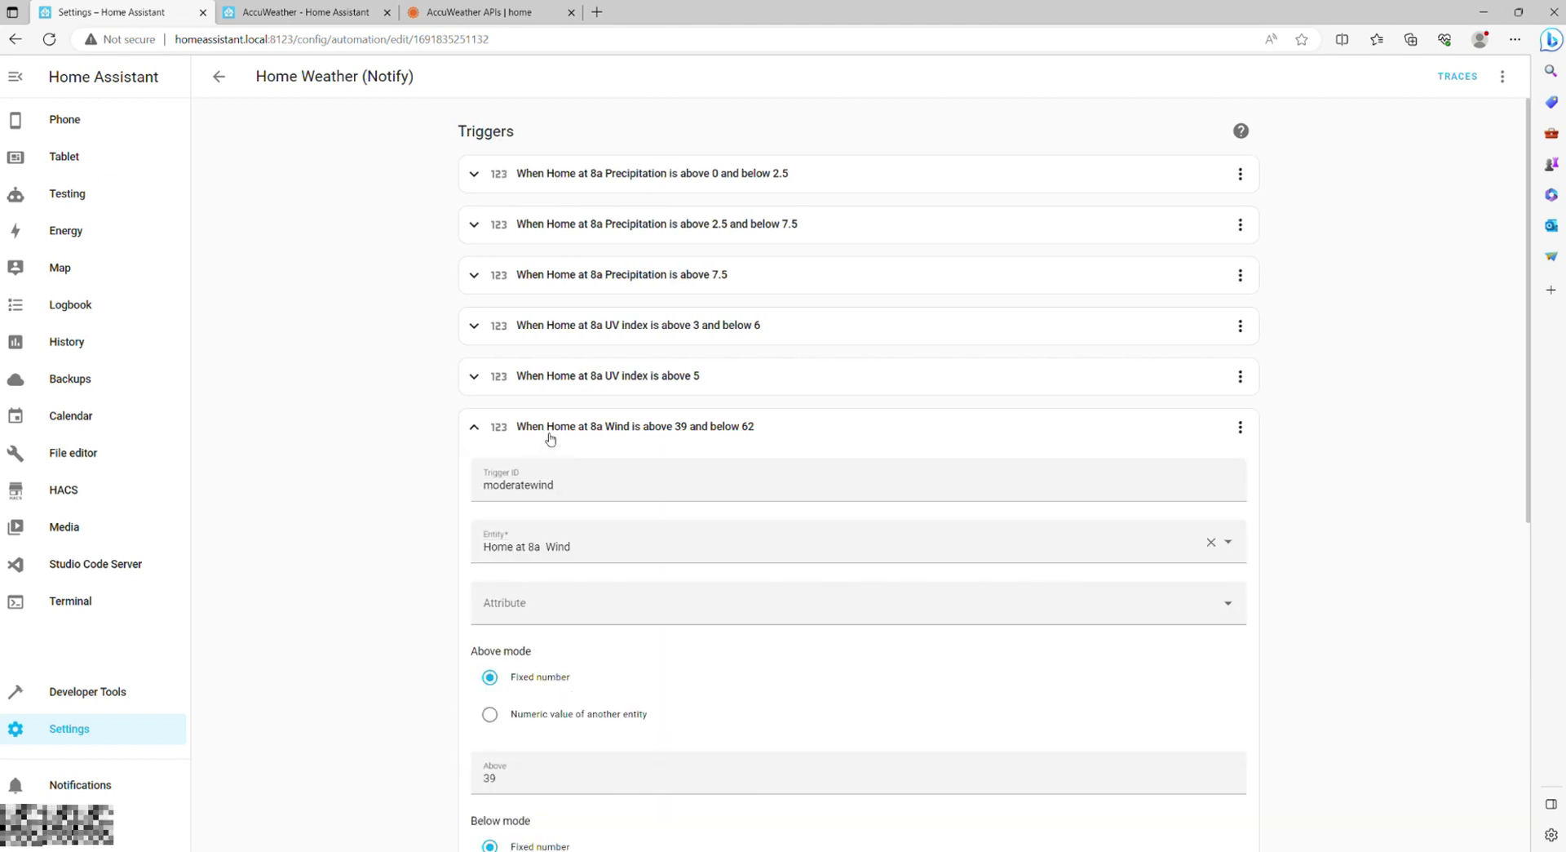
click(550, 439)
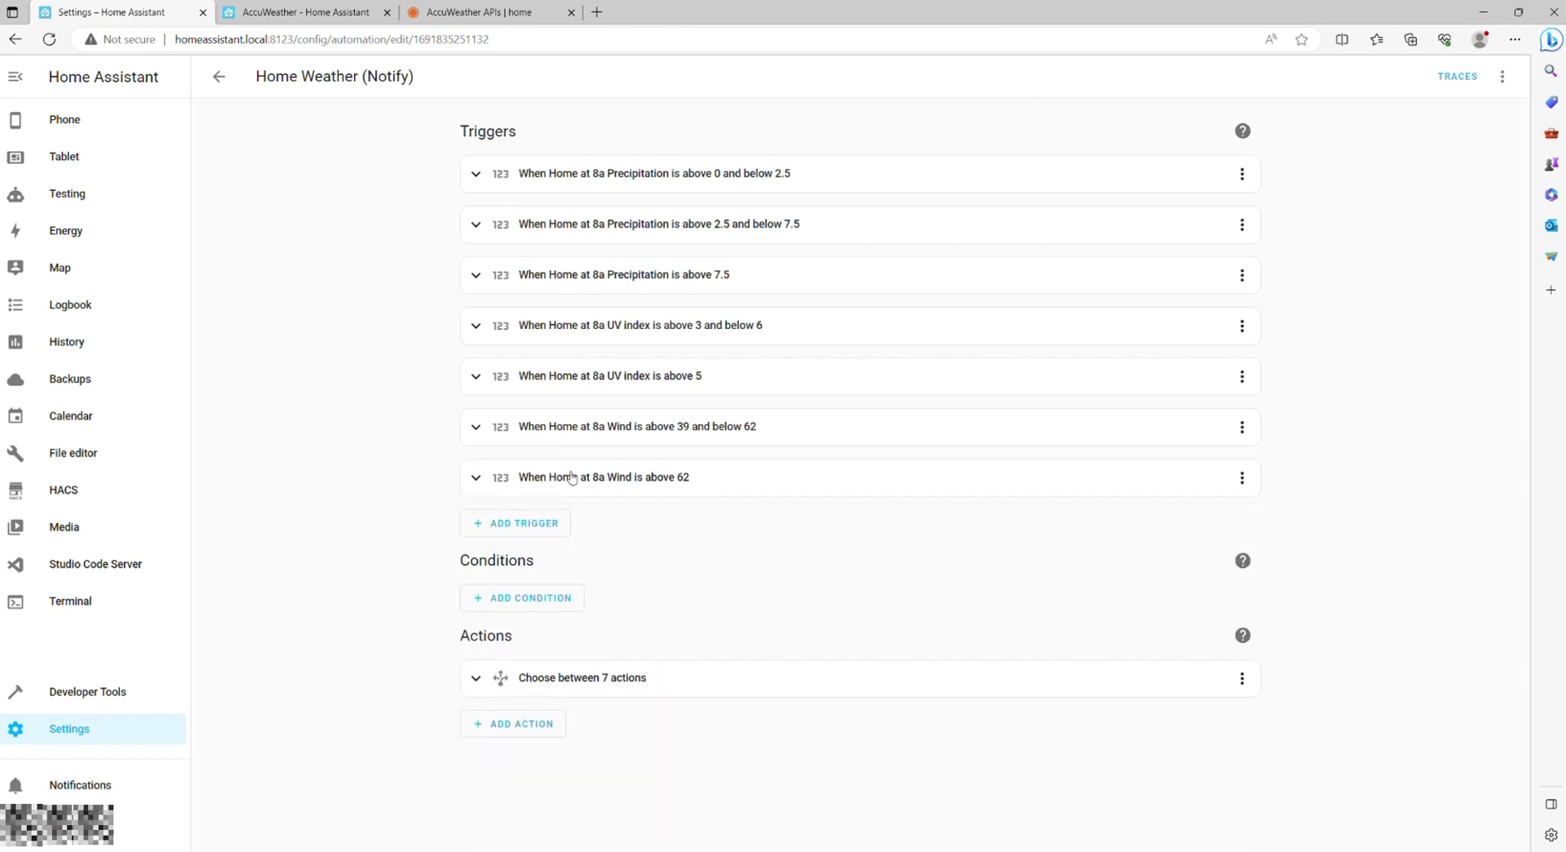
click(573, 479)
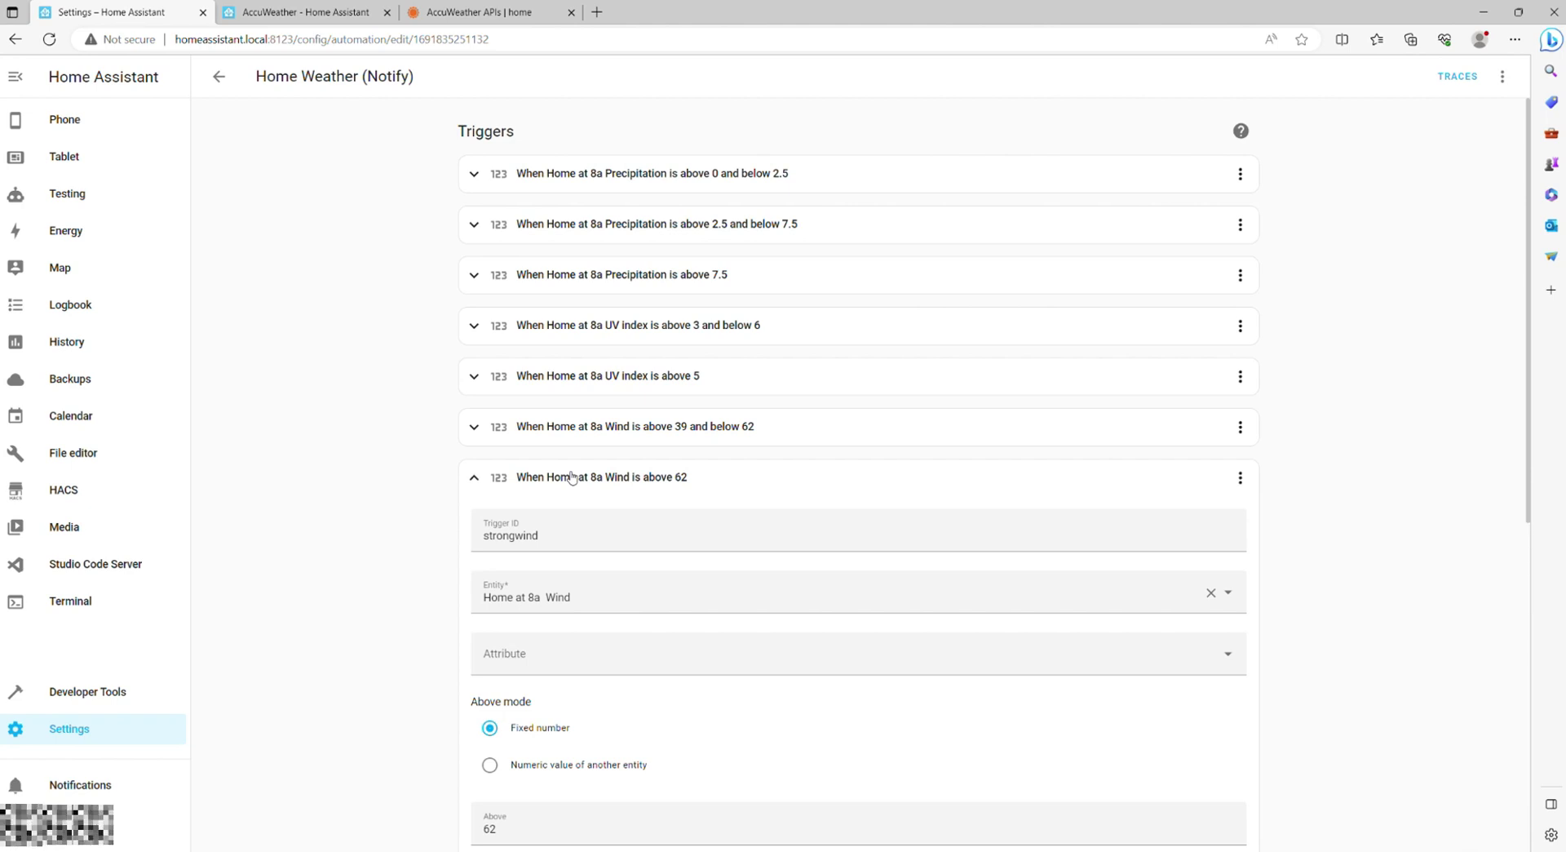
click(572, 478)
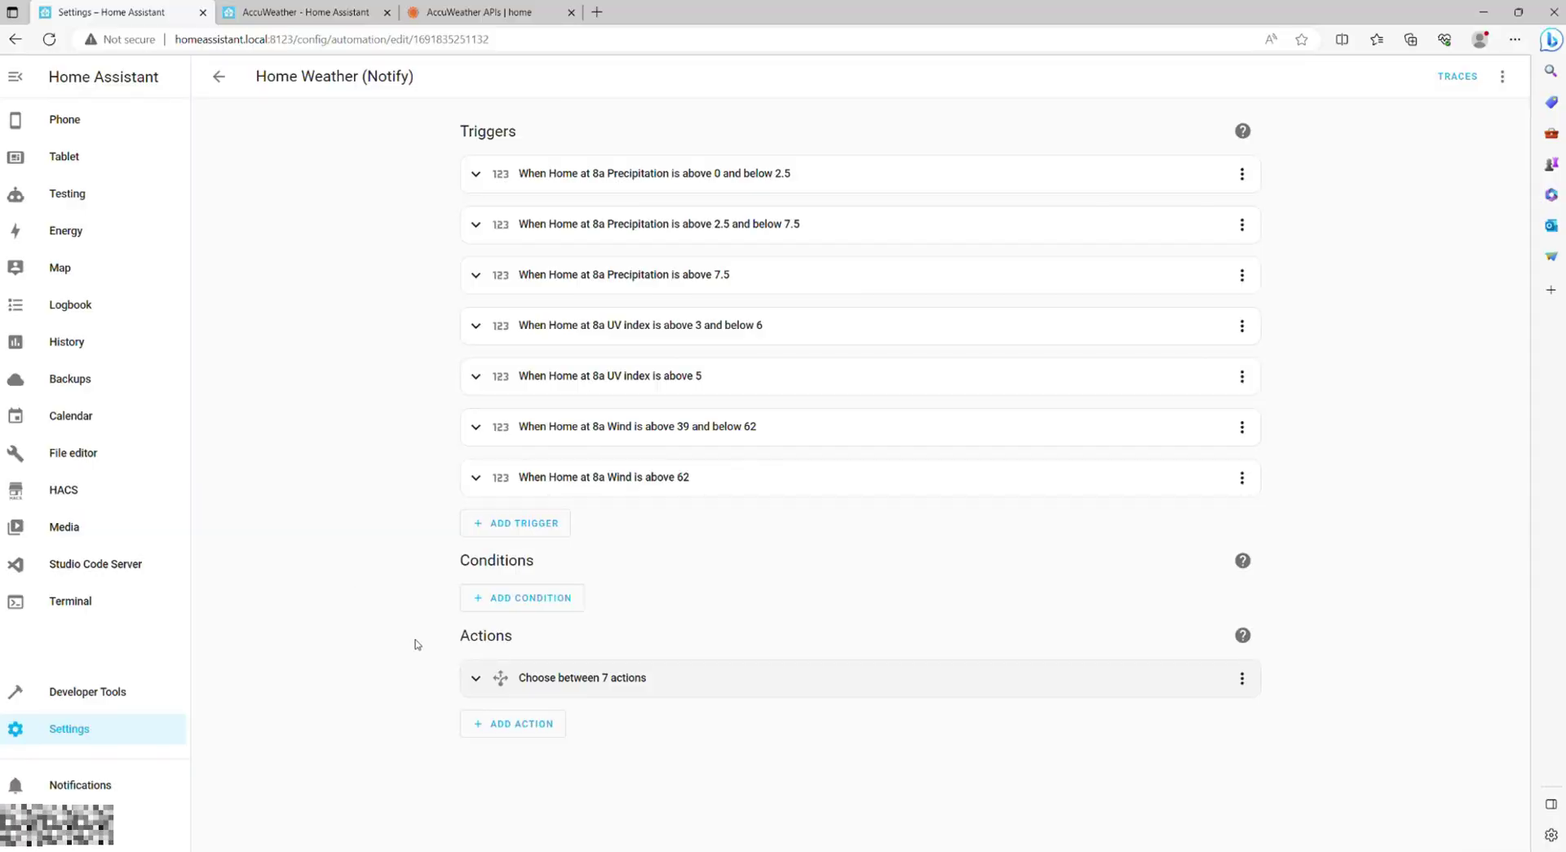
Show the choose action's seven options and Option 1's raining condition and notification YAML.
click(477, 676)
scroll(384, 536, down, 4)
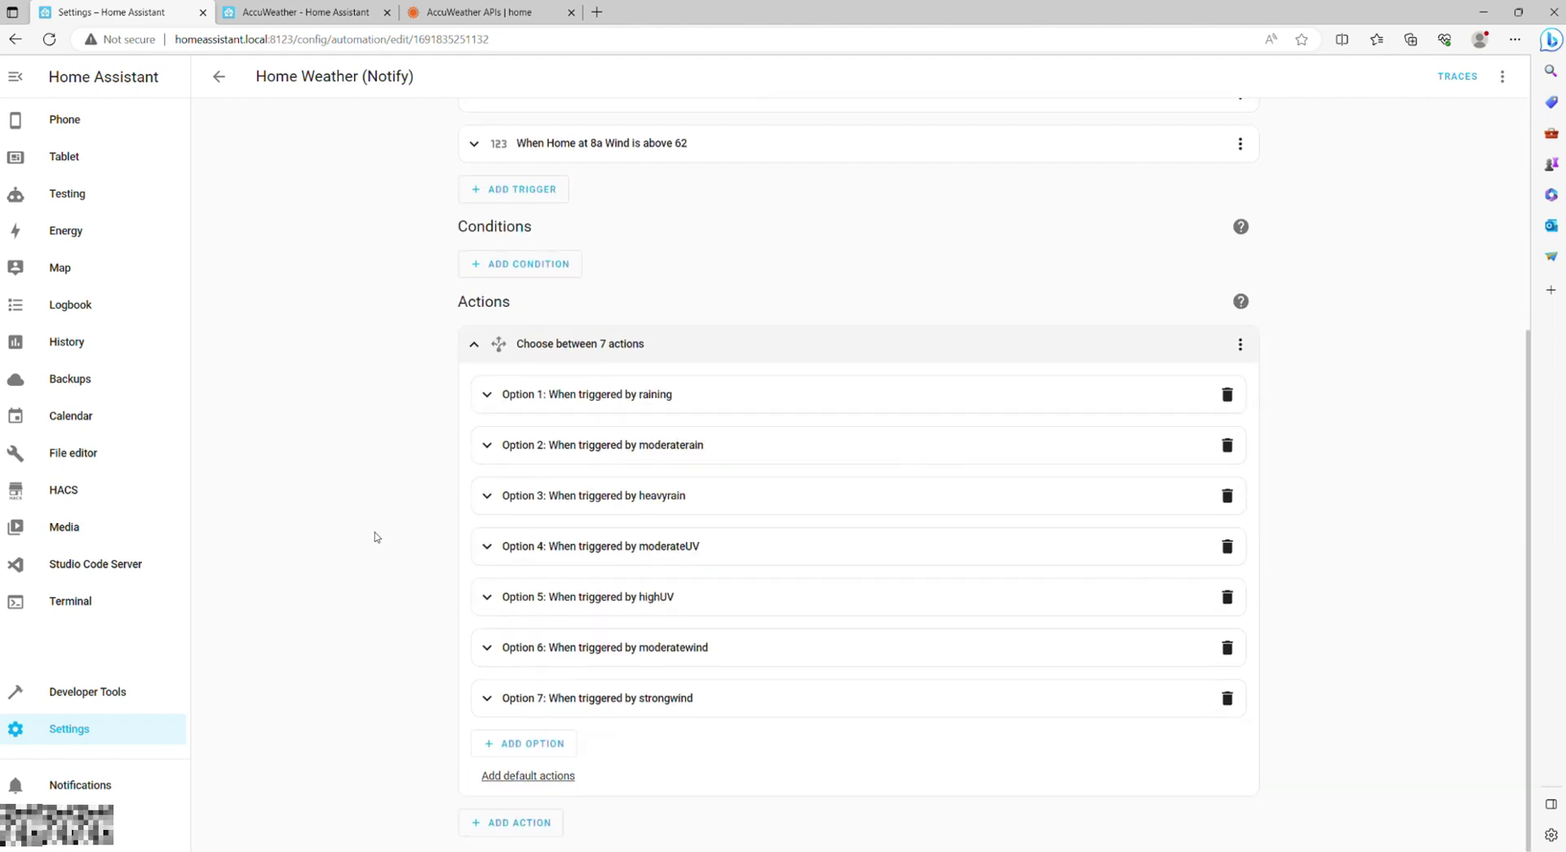
click(551, 399)
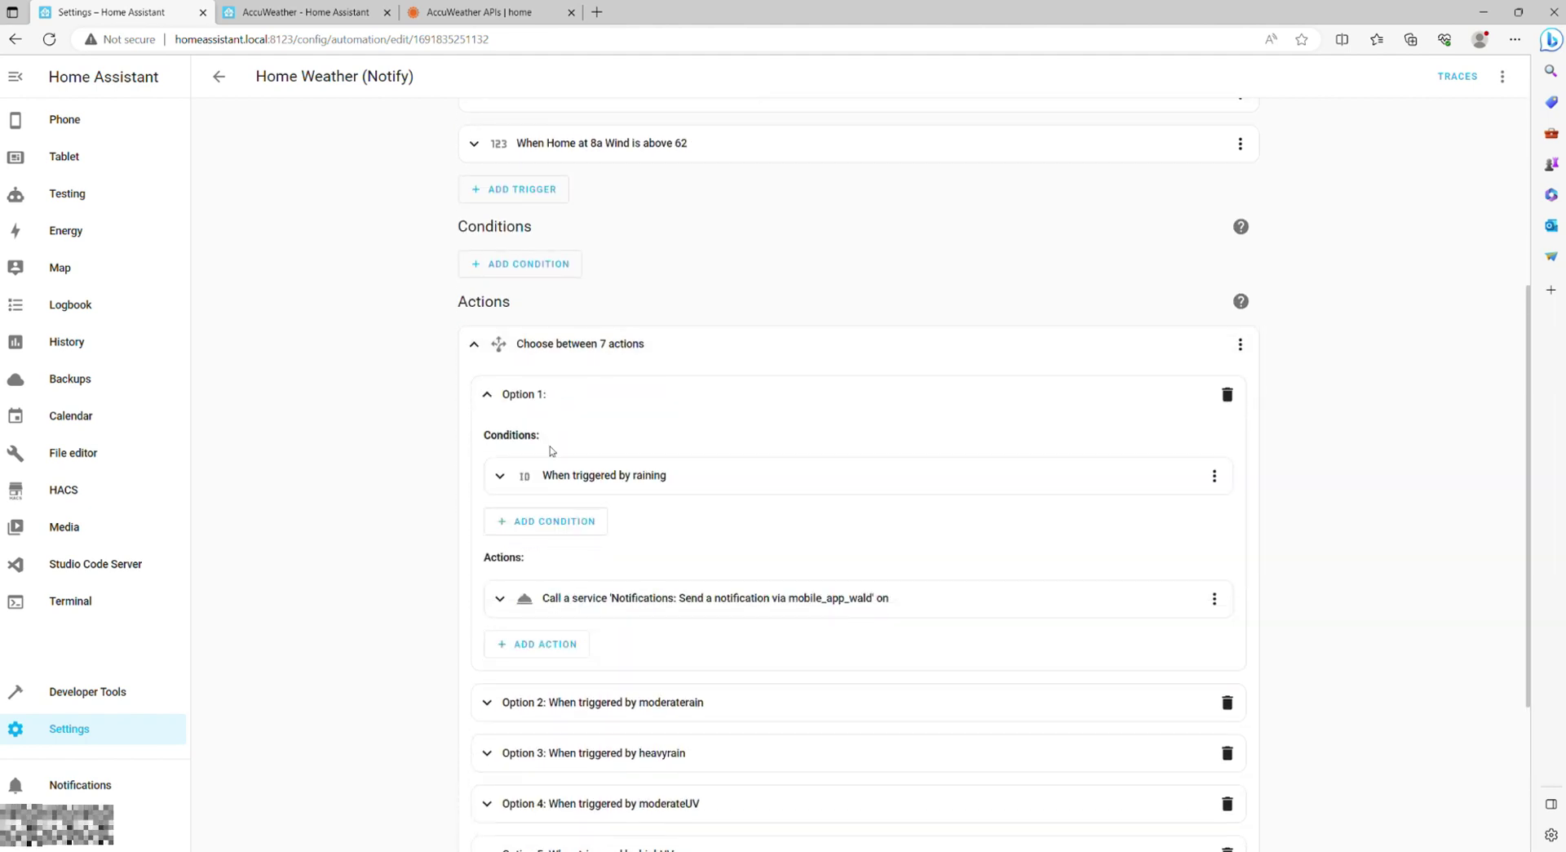
click(567, 474)
scroll(448, 480, down, 4)
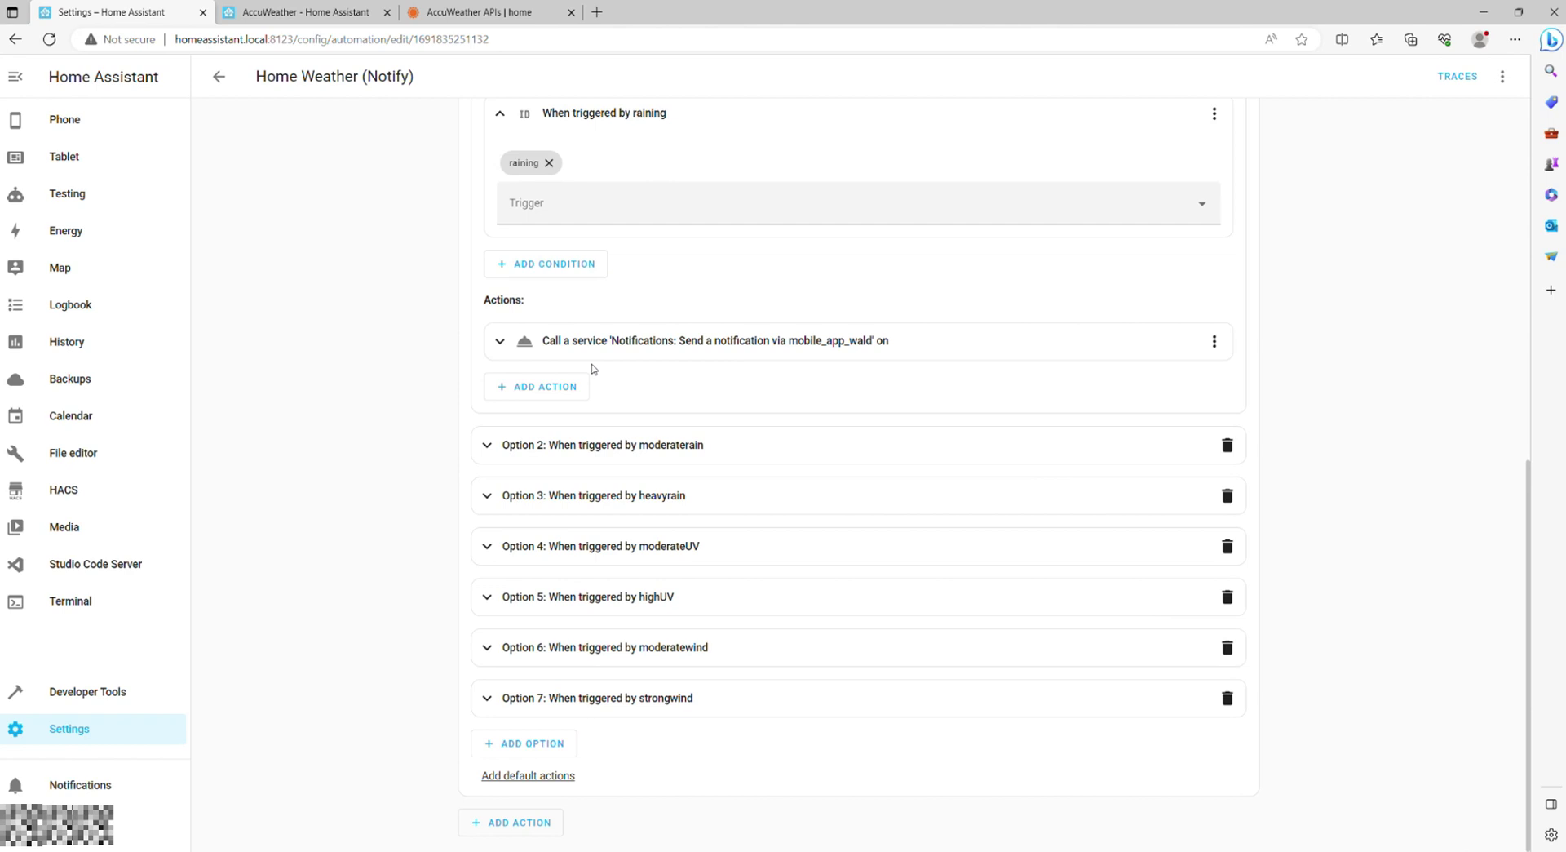
click(614, 343)
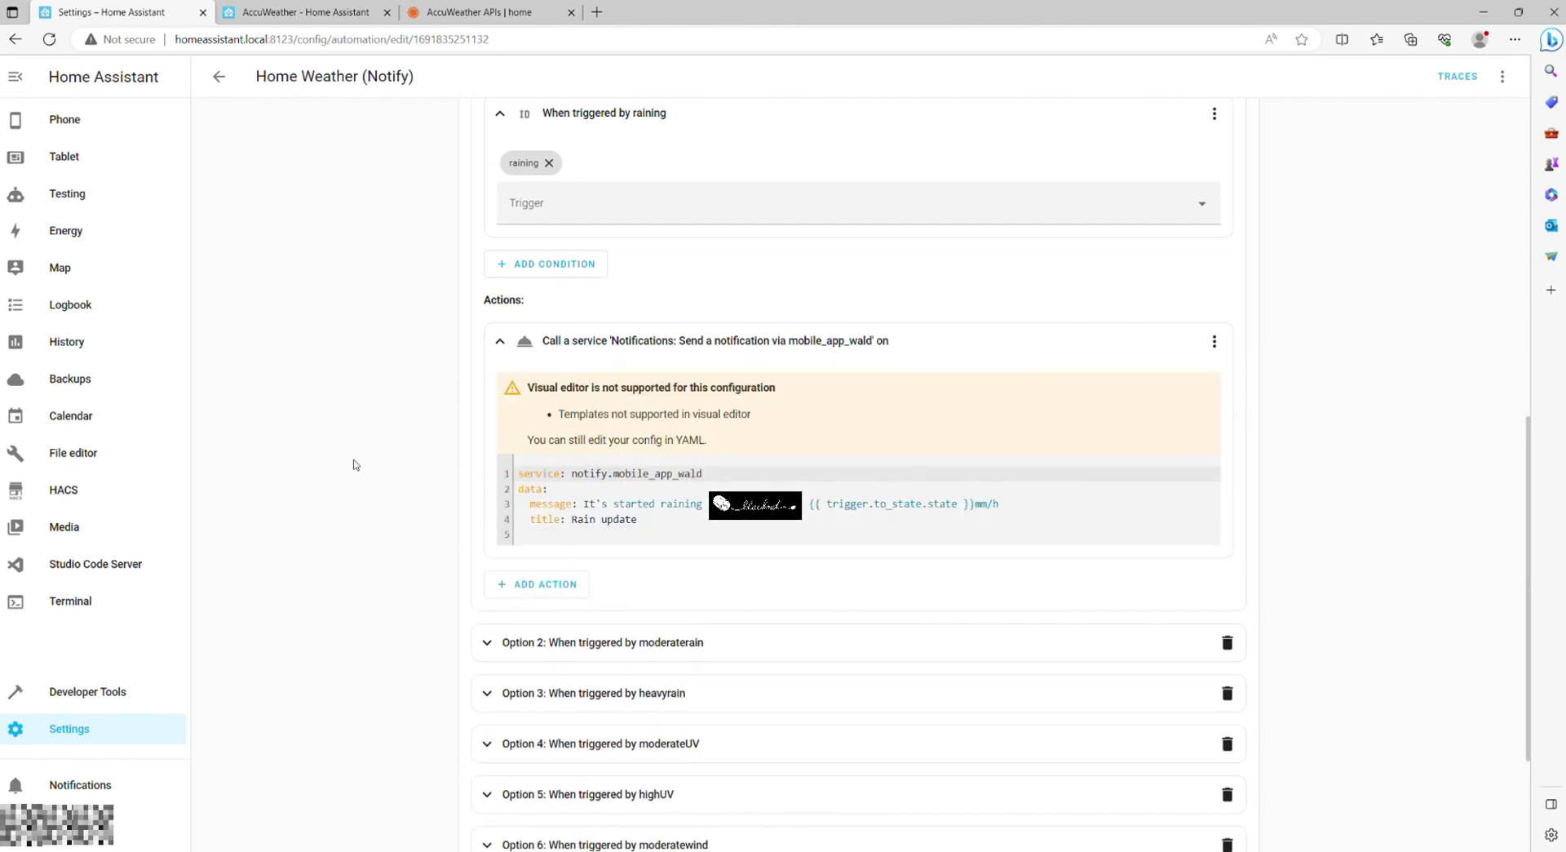
Reveal Option 2's moderaterain condition and its notification YAML.
scroll(514, 458, down, 2)
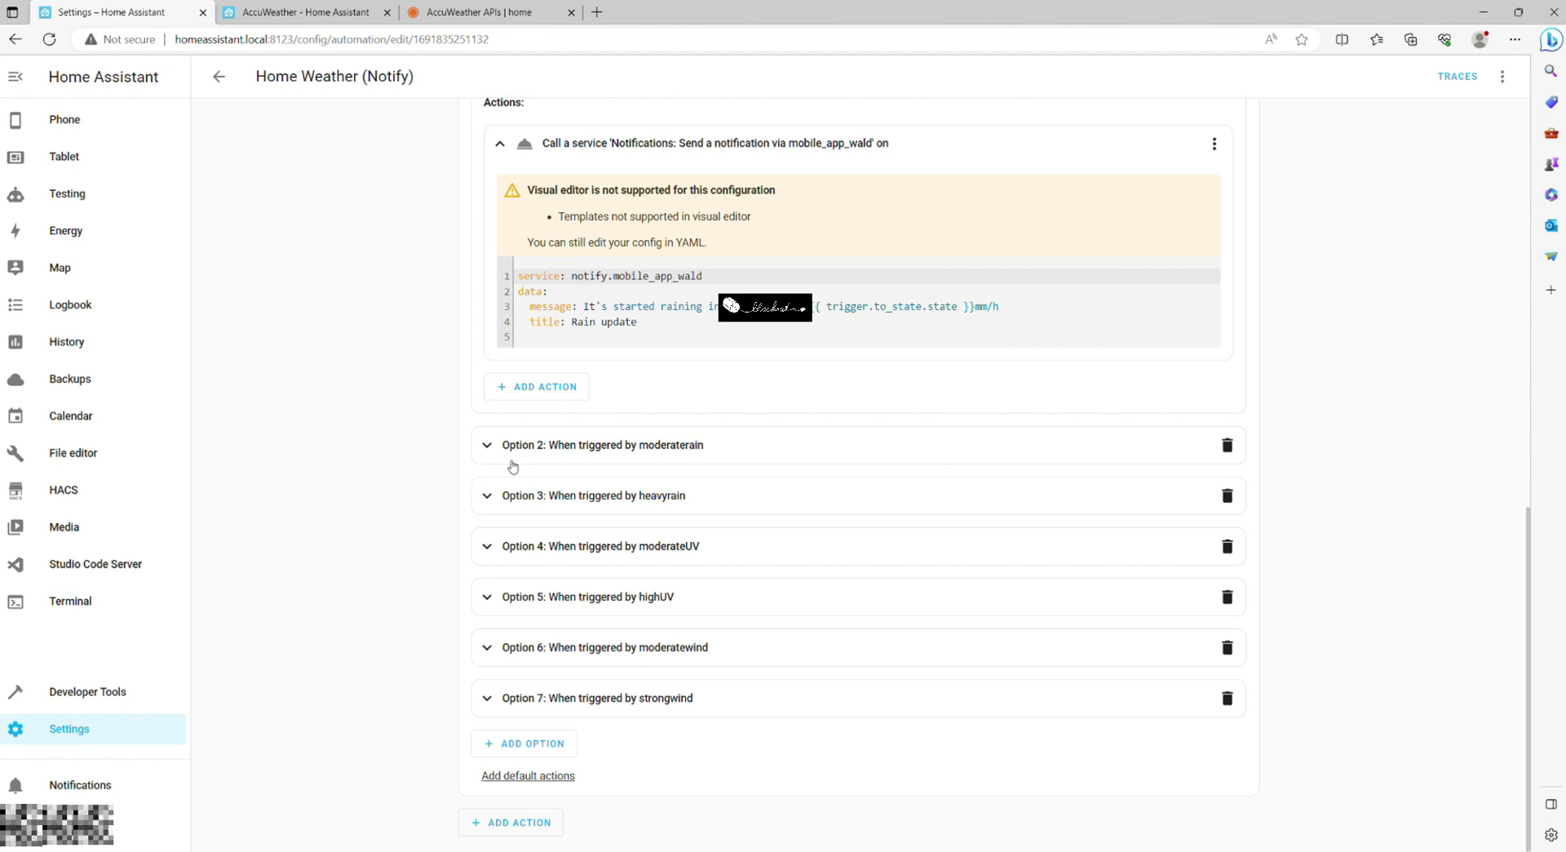
click(514, 457)
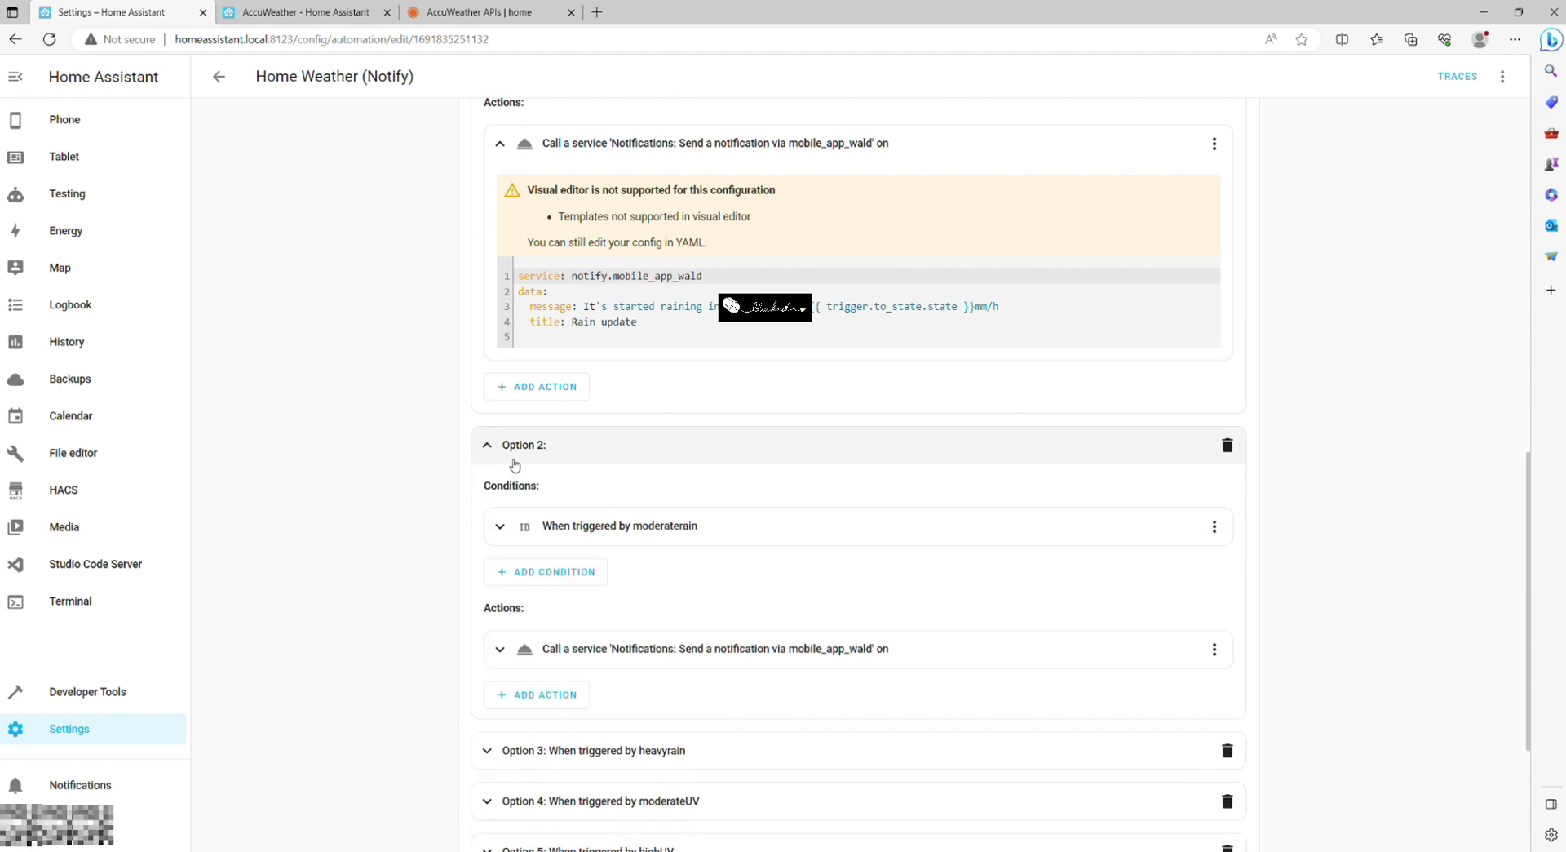
click(542, 530)
scroll(511, 458, down, 4)
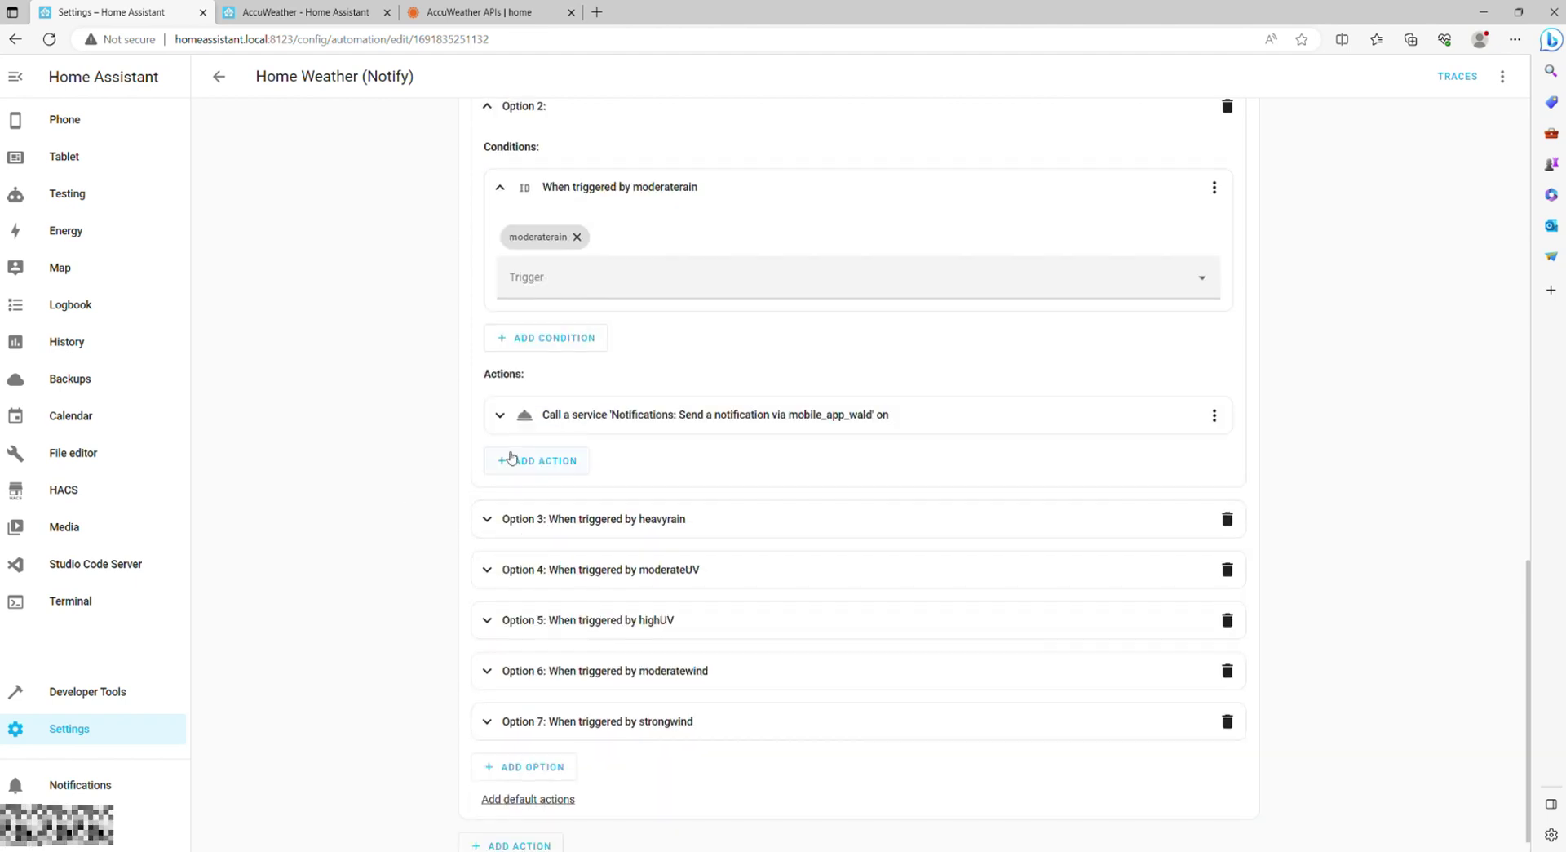
click(583, 426)
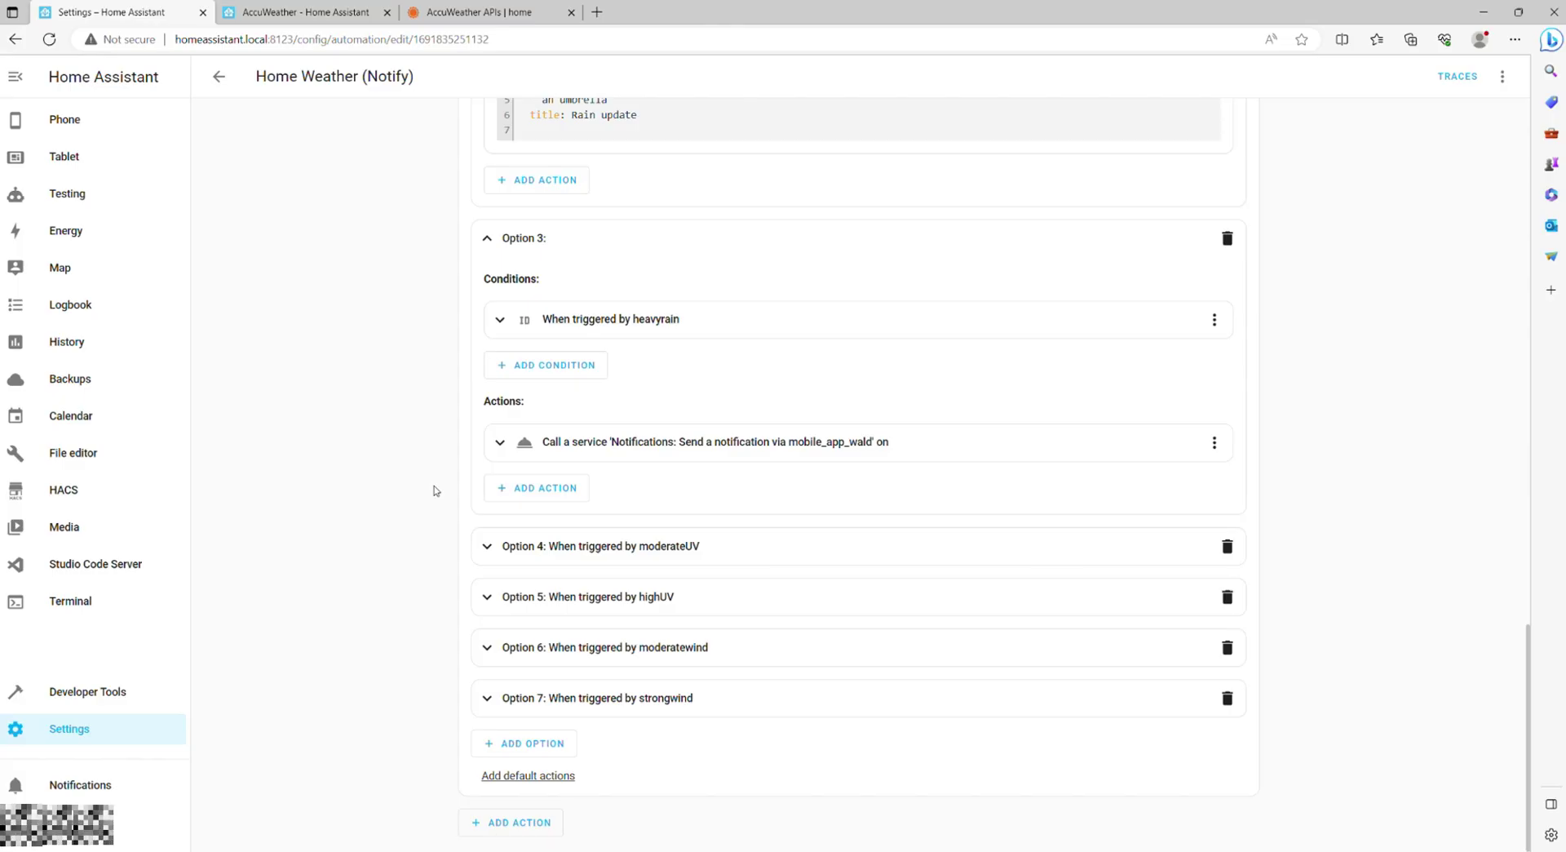
Expand Options 4, 5 and 6 with the moderateUV, highUV and moderatewind conditions.
click(698, 558)
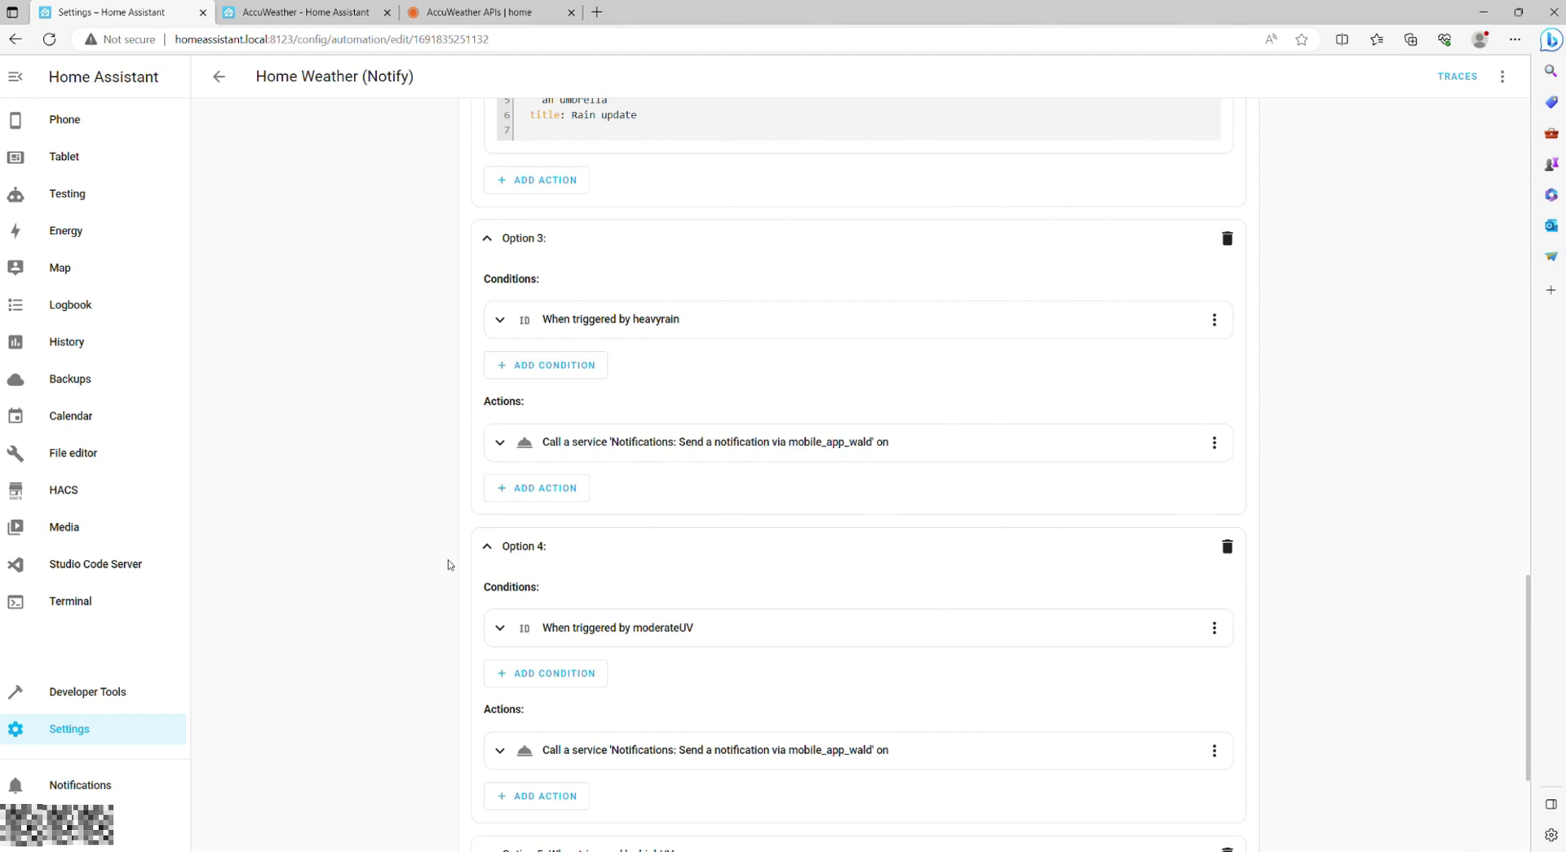
scroll(448, 564, down, 3)
click(588, 598)
scroll(373, 498, down, 3)
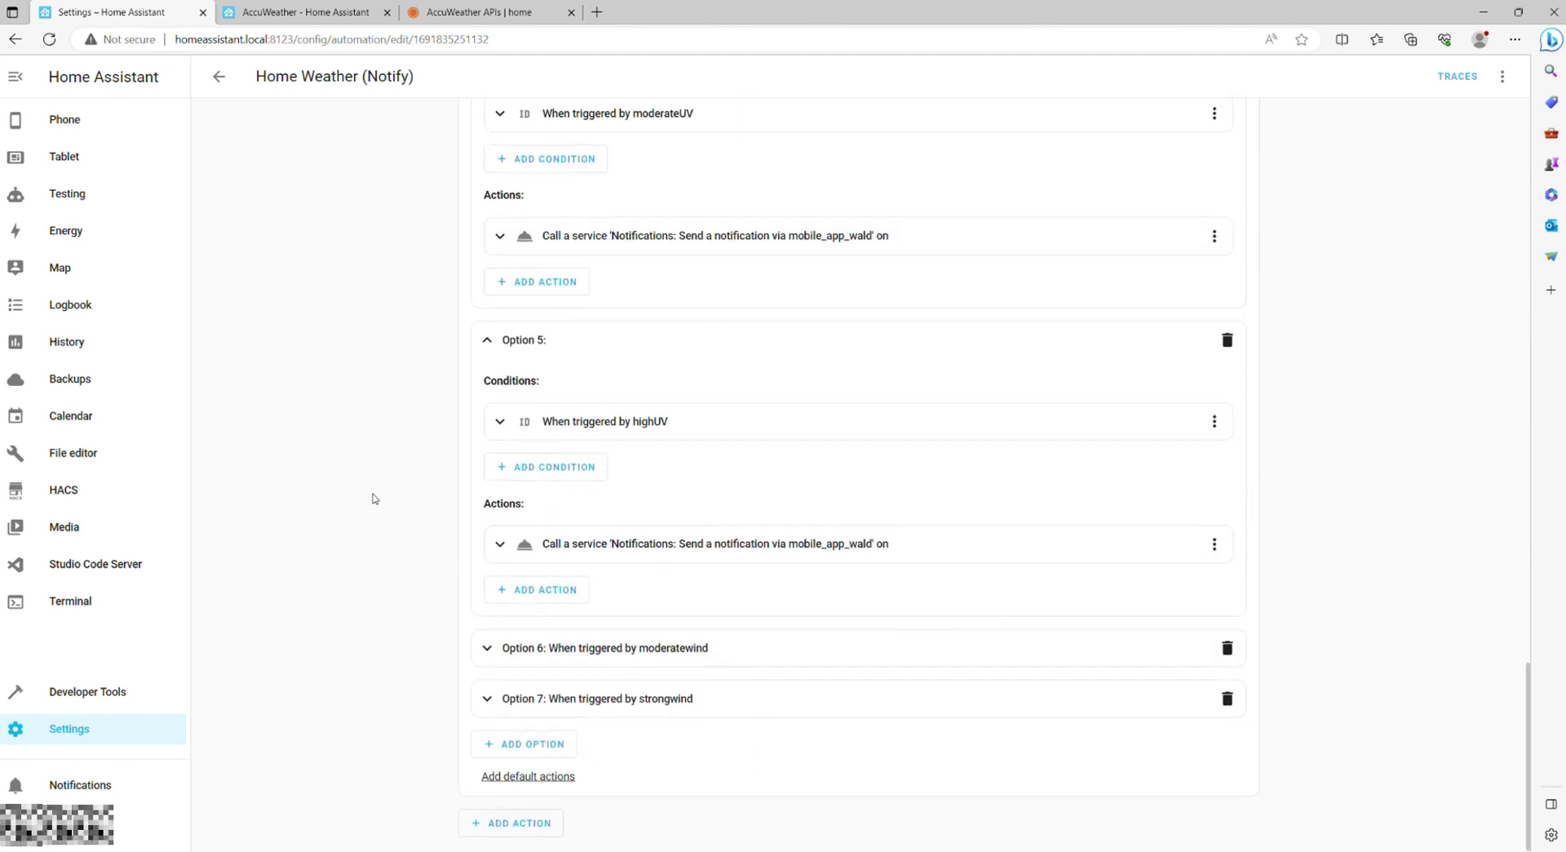
click(635, 647)
scroll(346, 502, down, 3)
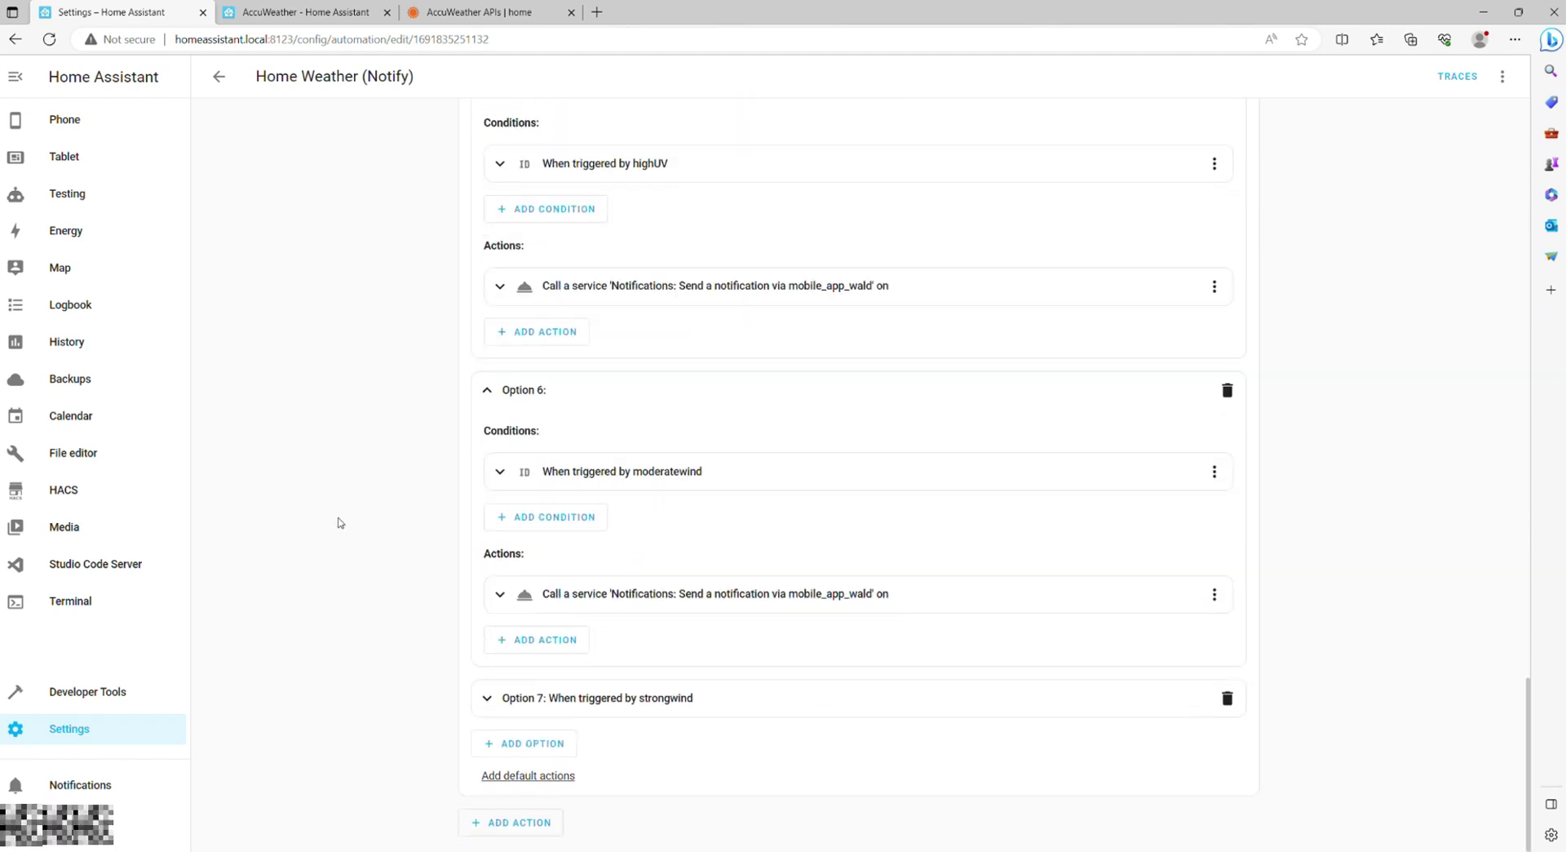